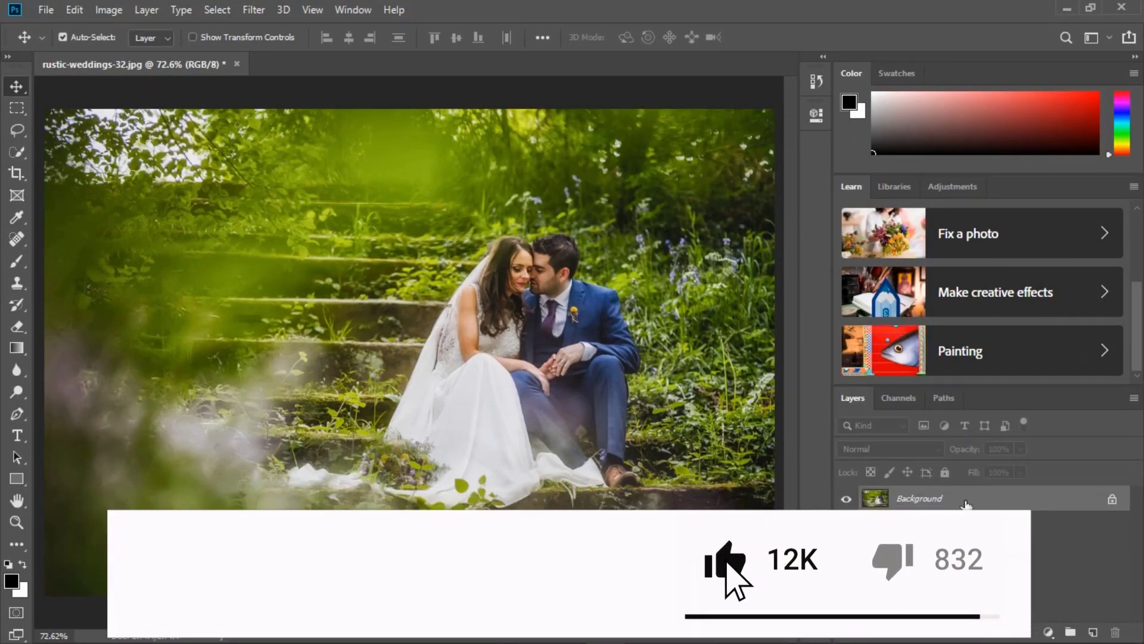
Duplicate the Background layer within the same document, keeping the proposed name.
right_click(963, 502)
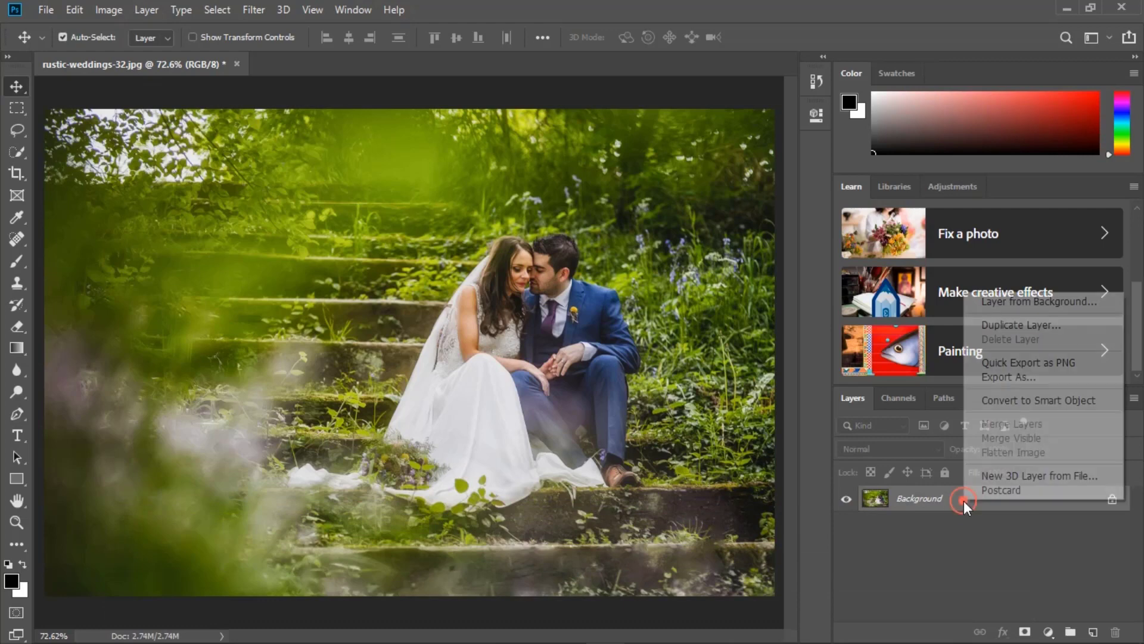
click(1039, 330)
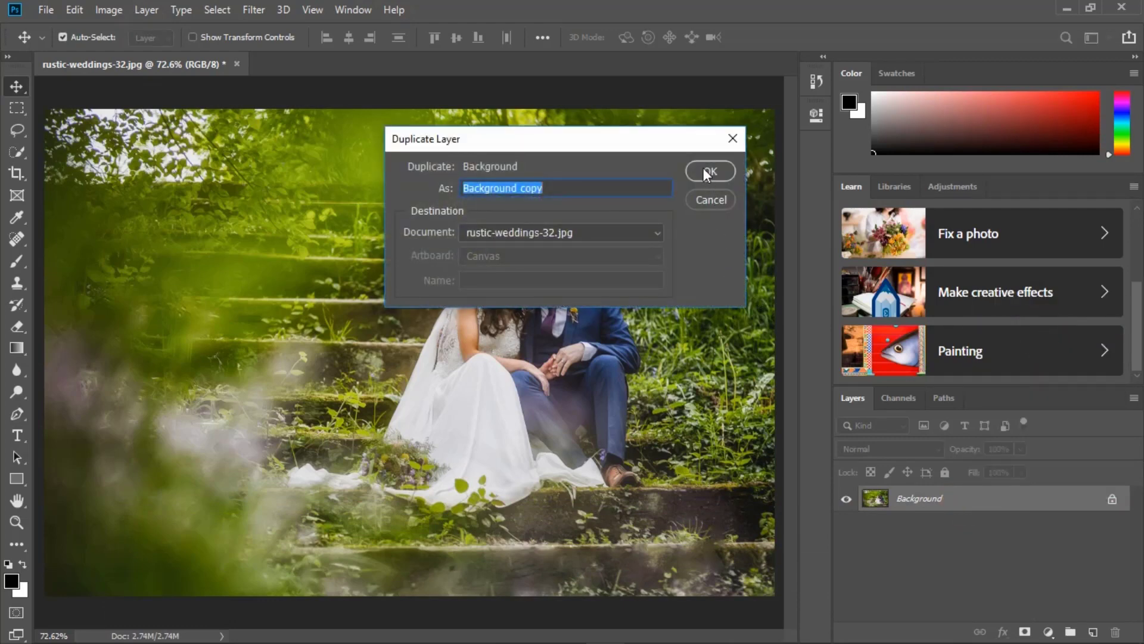
click(705, 171)
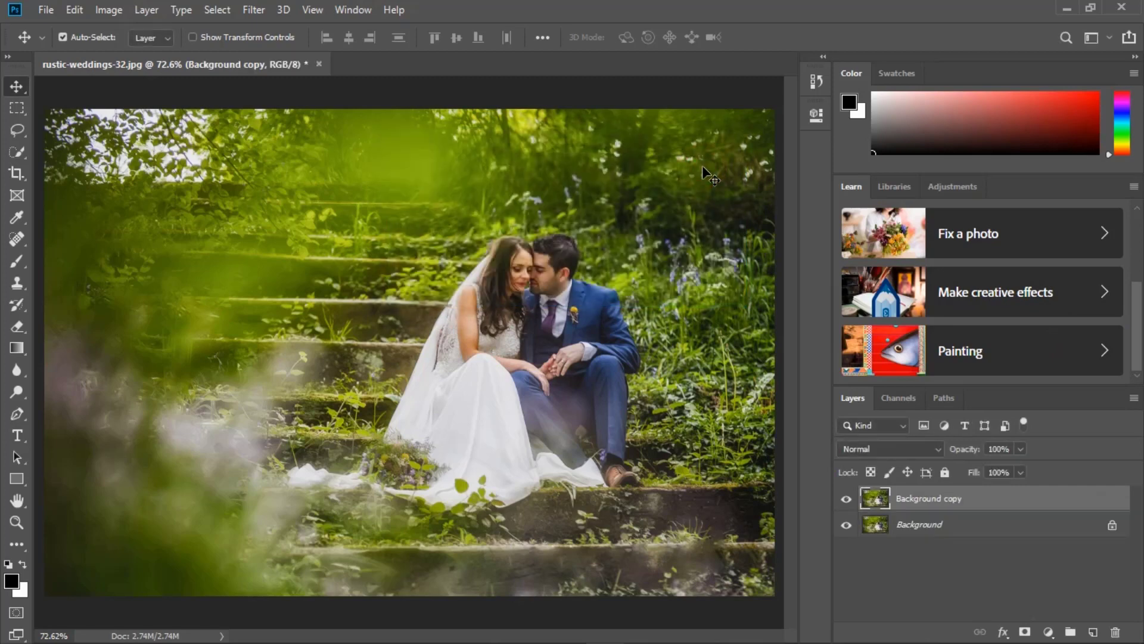
Start the Camera Raw Filter on the duplicate layer and set the HSL hues to Oranges +31, Yellows -100 and Greens -81.
click(254, 11)
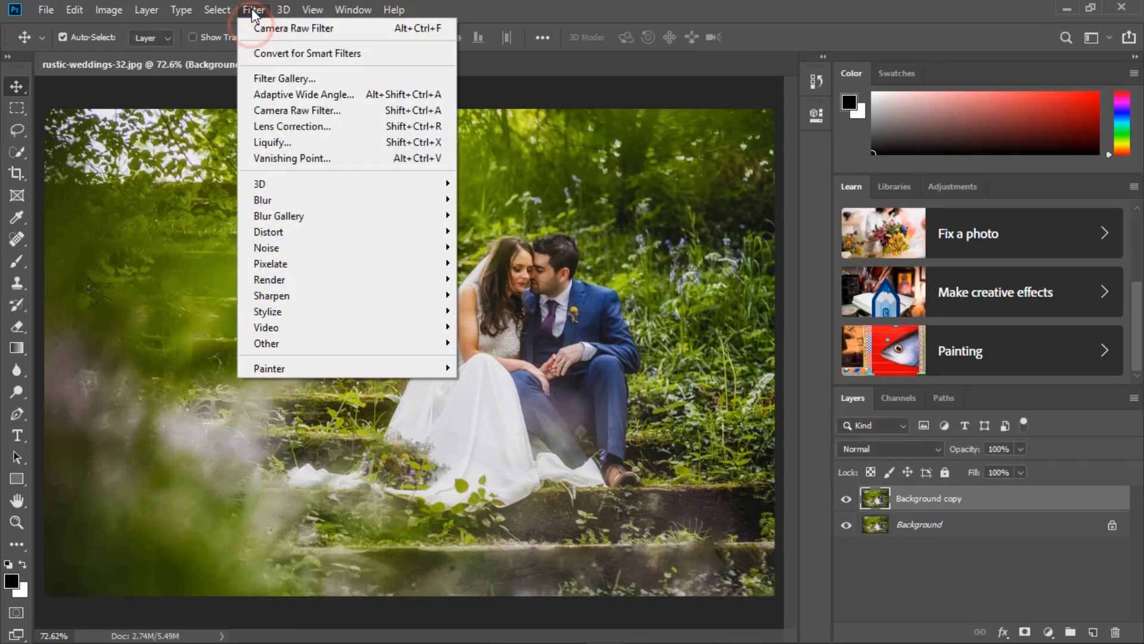
click(293, 112)
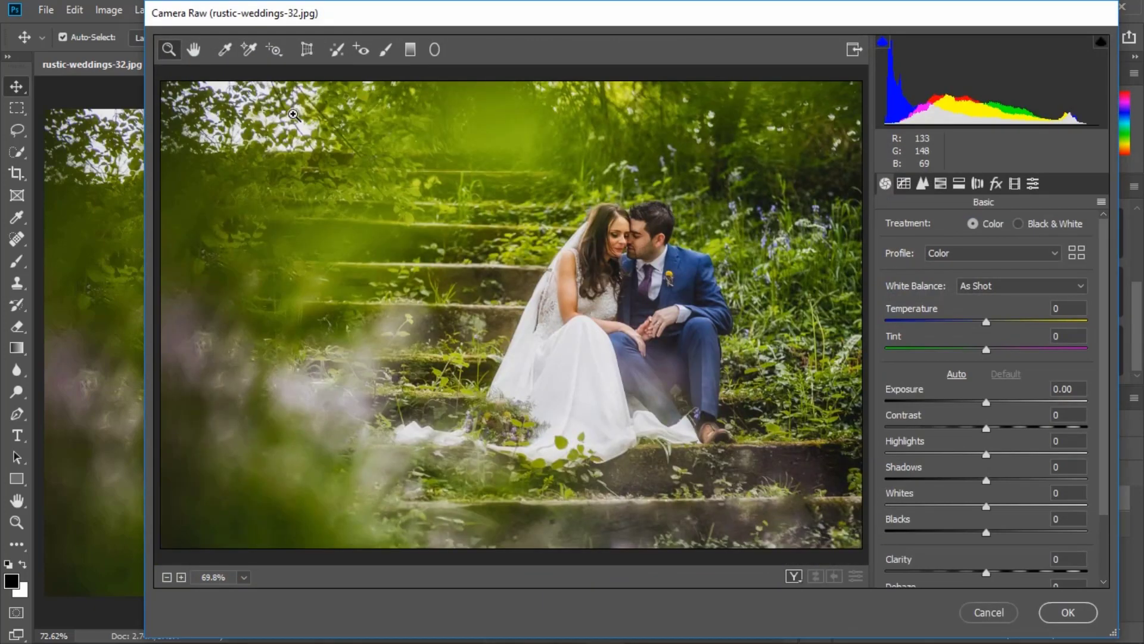
click(941, 184)
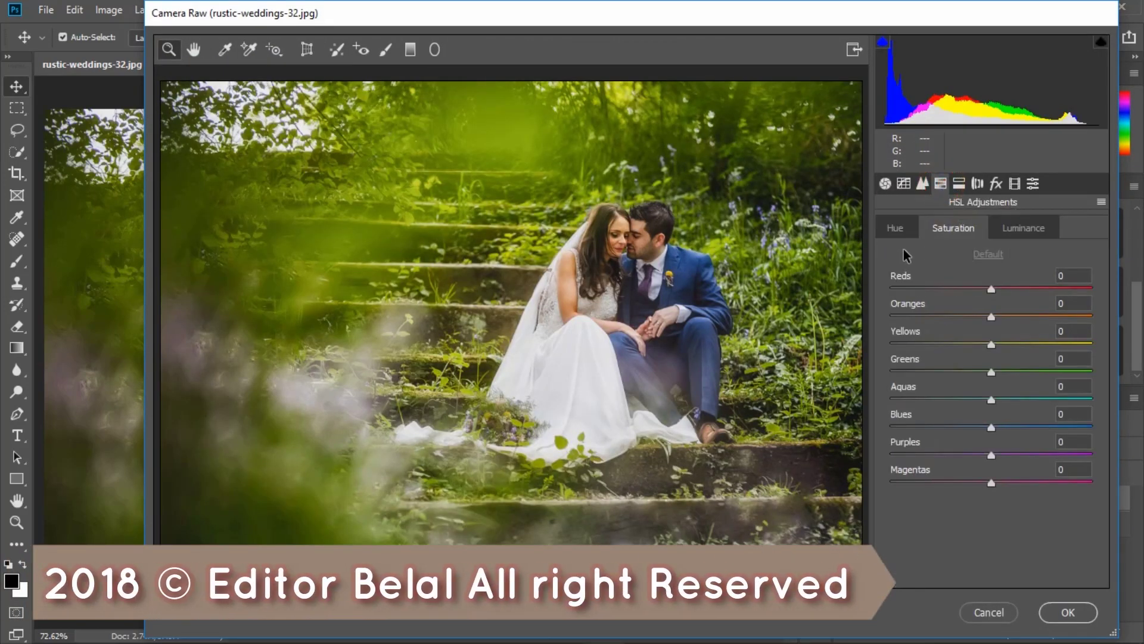
click(893, 229)
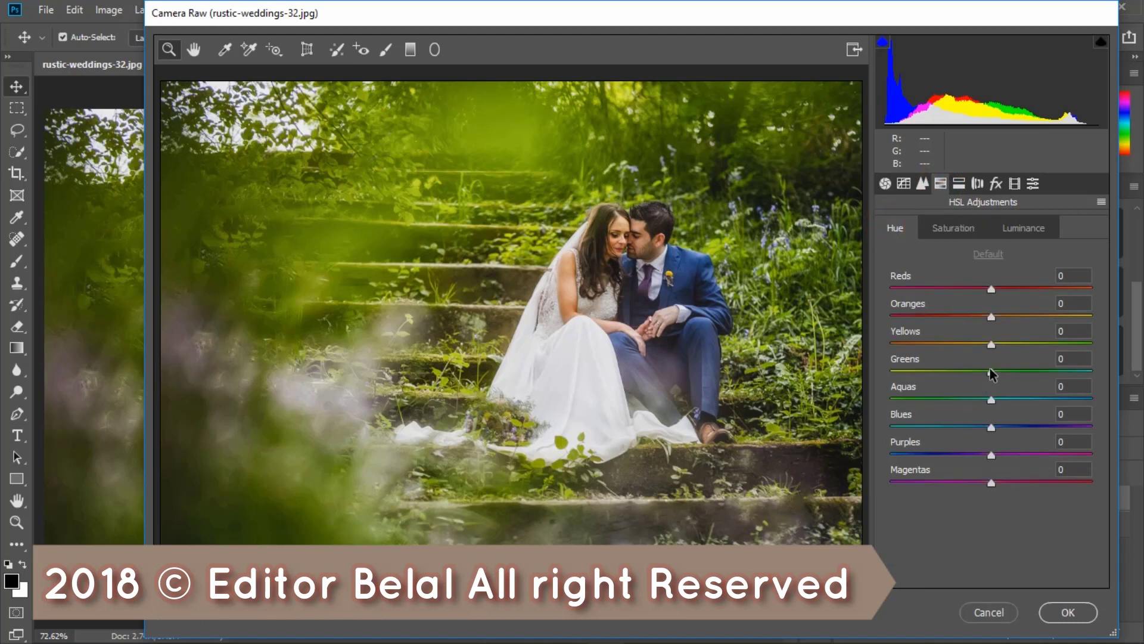
drag(992, 344, 892, 341)
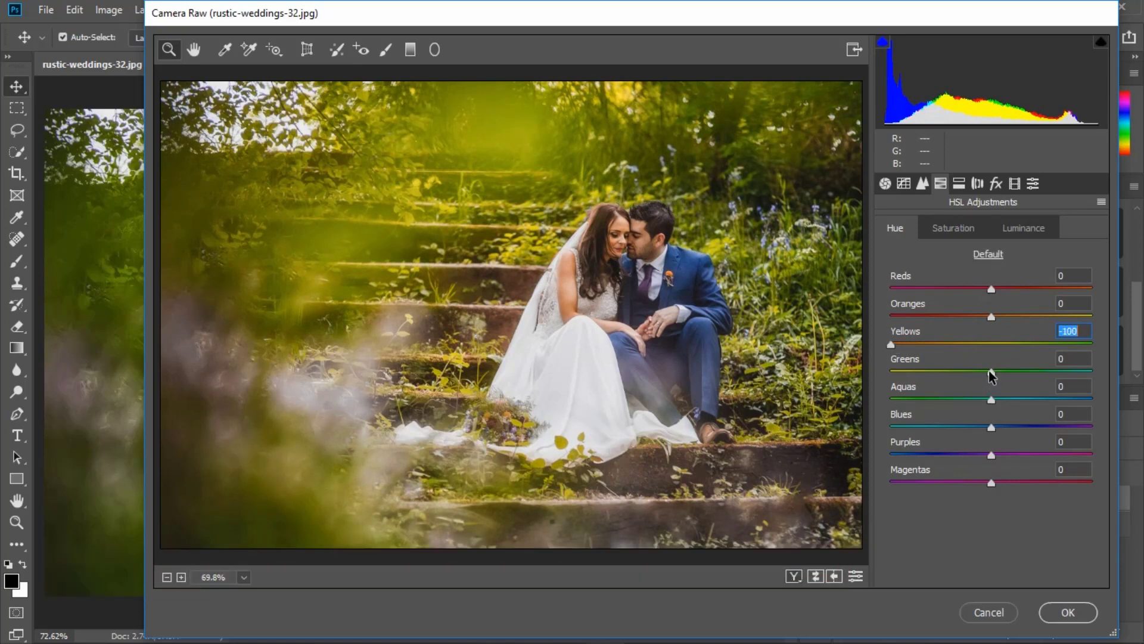
drag(989, 371, 908, 369)
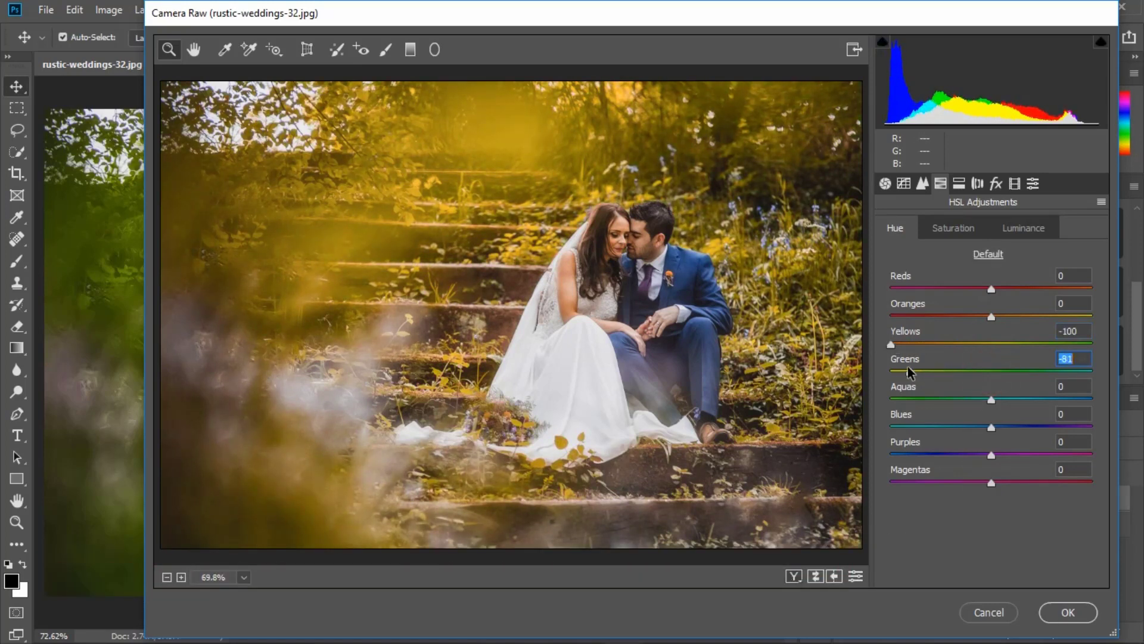
drag(991, 316, 1021, 319)
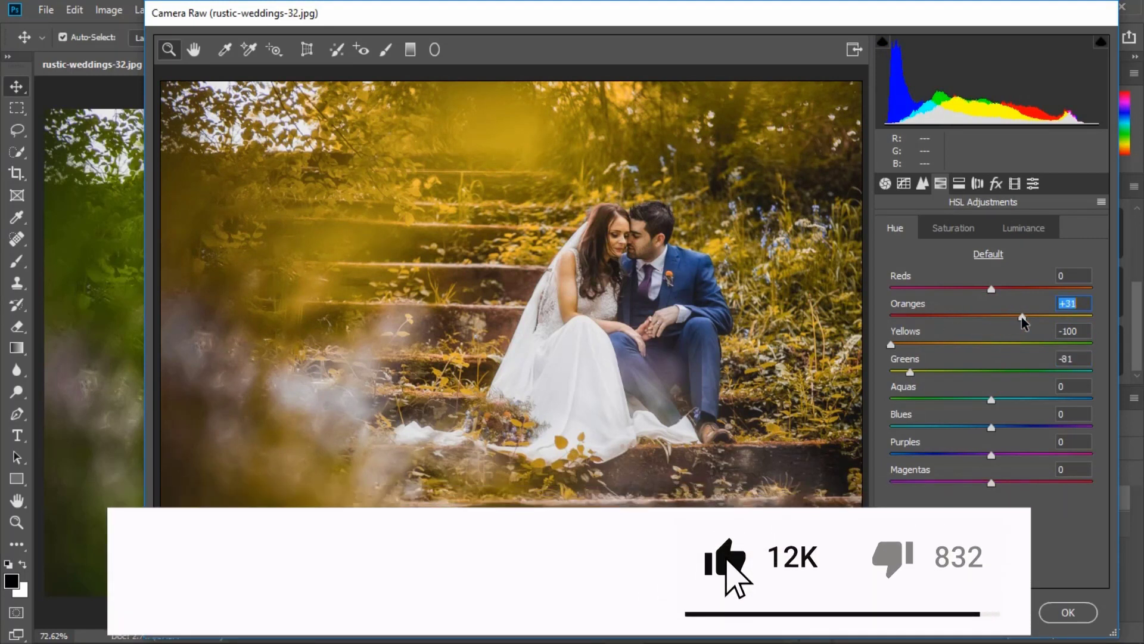
Set the HSL saturation to Reds +34, Oranges +86 and Yellows +45, and the Yellows luminance to -12.
click(954, 229)
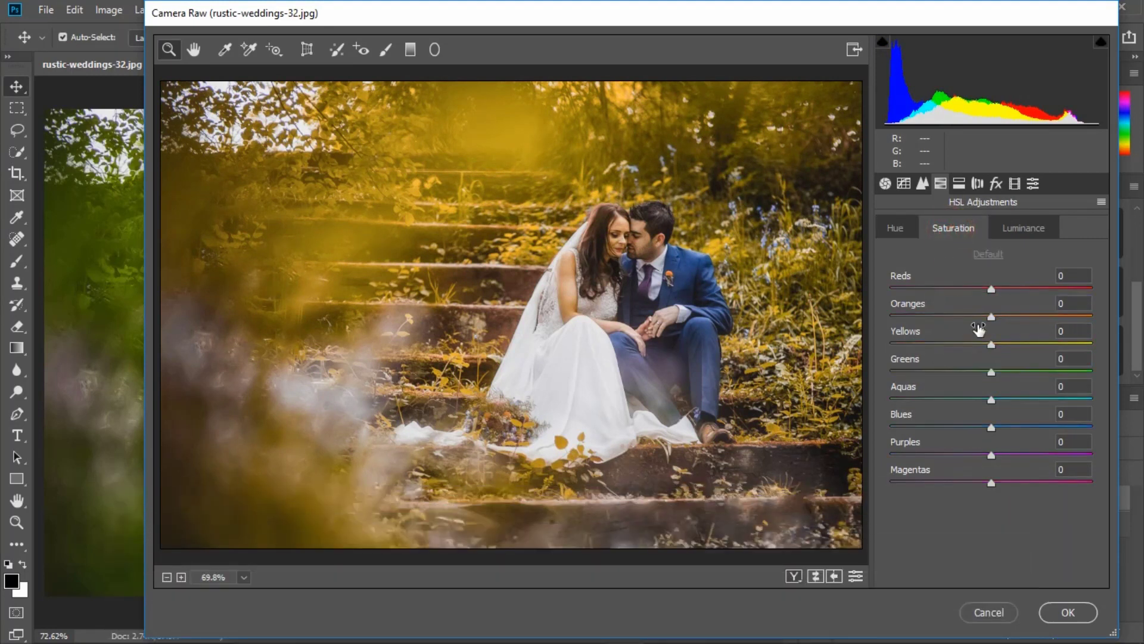
drag(992, 317, 1065, 317)
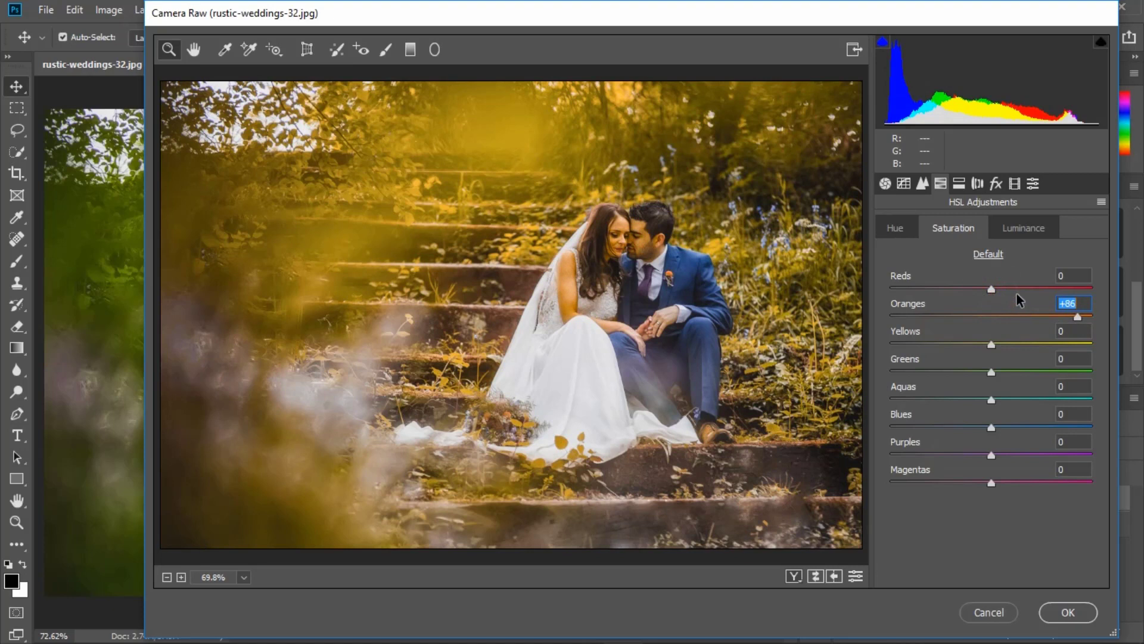
drag(992, 290, 1025, 292)
drag(992, 345, 1038, 346)
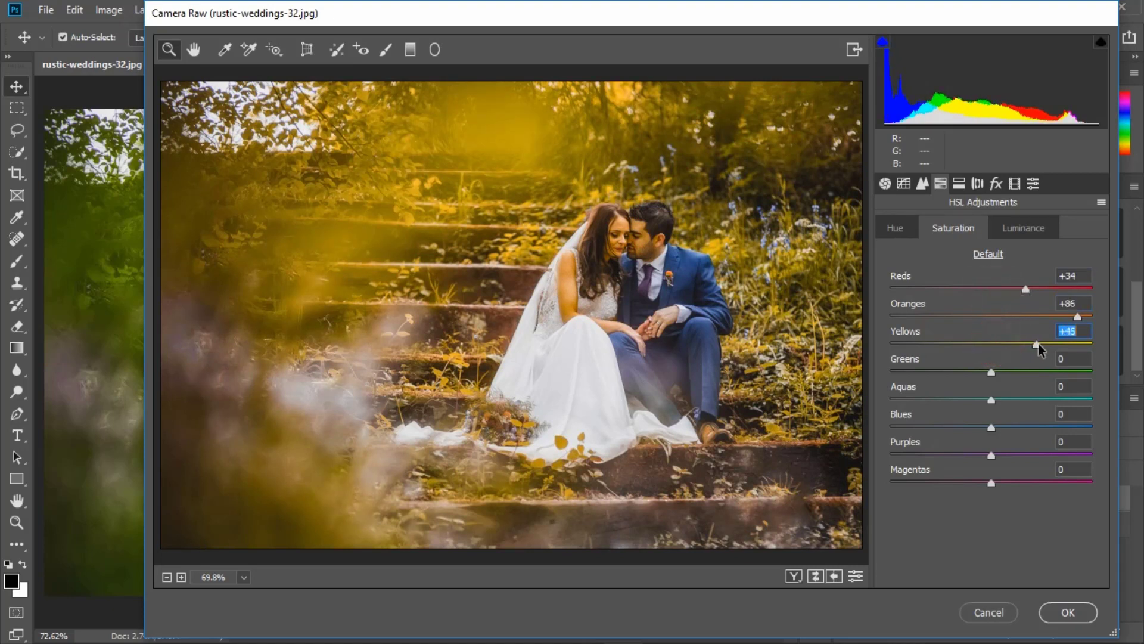
click(1013, 227)
mouse_move(992, 344)
mouse_down()
mouse_move(1004, 347)
mouse_move(966, 353)
mouse_move(979, 348)
mouse_up()
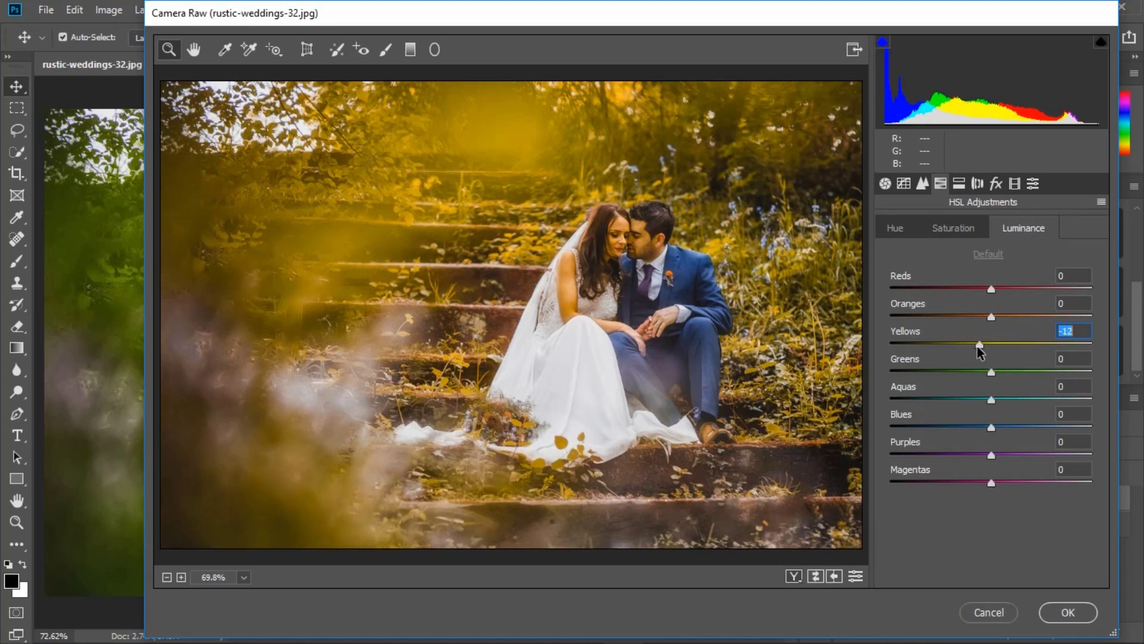
Set the HSL hue of Aquas to -72 and of Greens to -100.
click(896, 228)
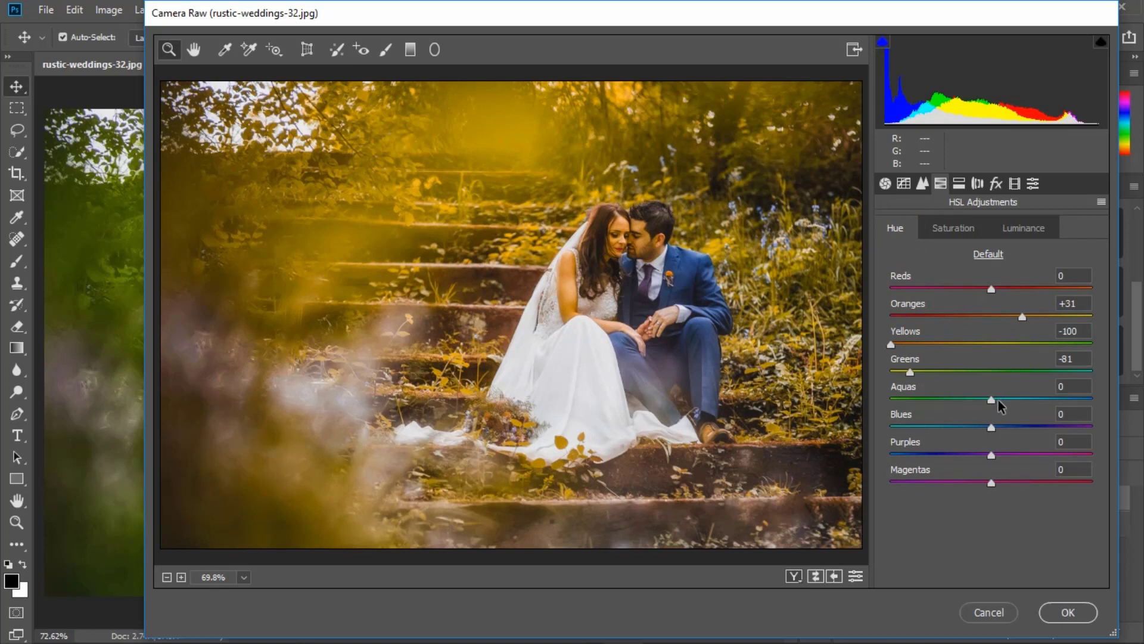
drag(993, 400, 936, 407)
drag(913, 375, 892, 376)
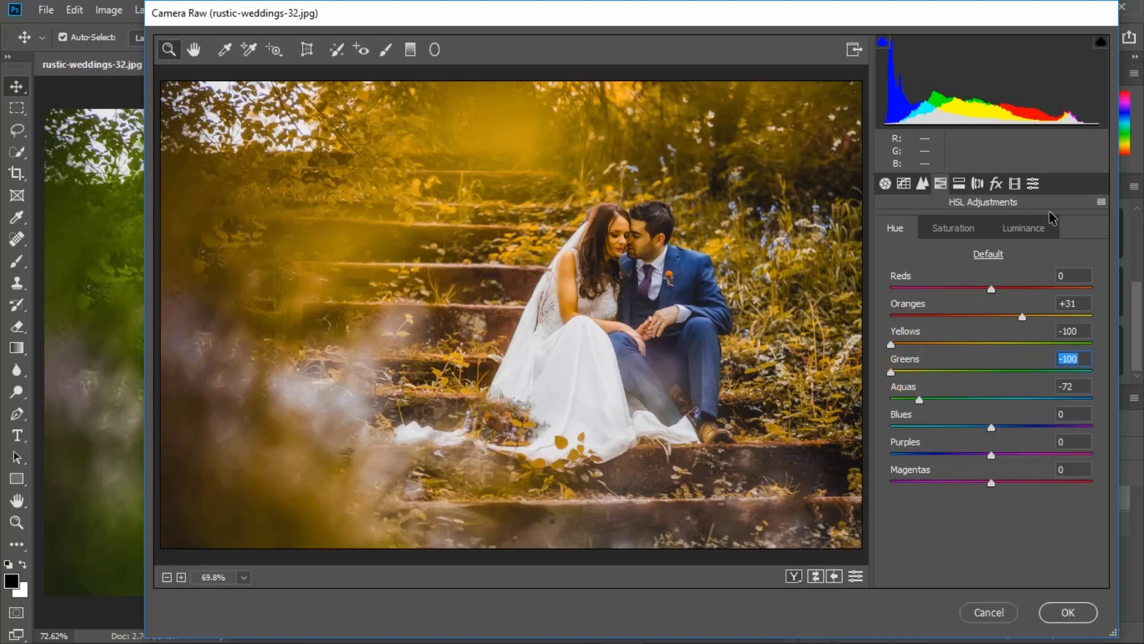
Preview the user presets Editor Belal-01 through Editor Belal-05, choose Editor Belal-06 and apply the Camera Raw edits to the layer.
click(1032, 183)
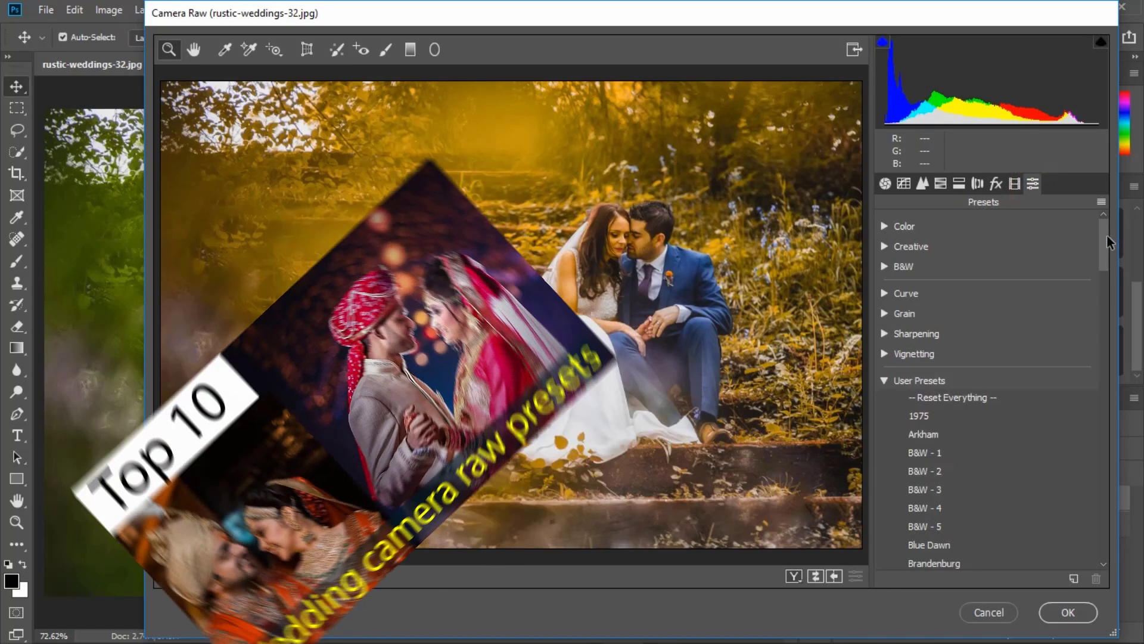
drag(1106, 237, 1106, 322)
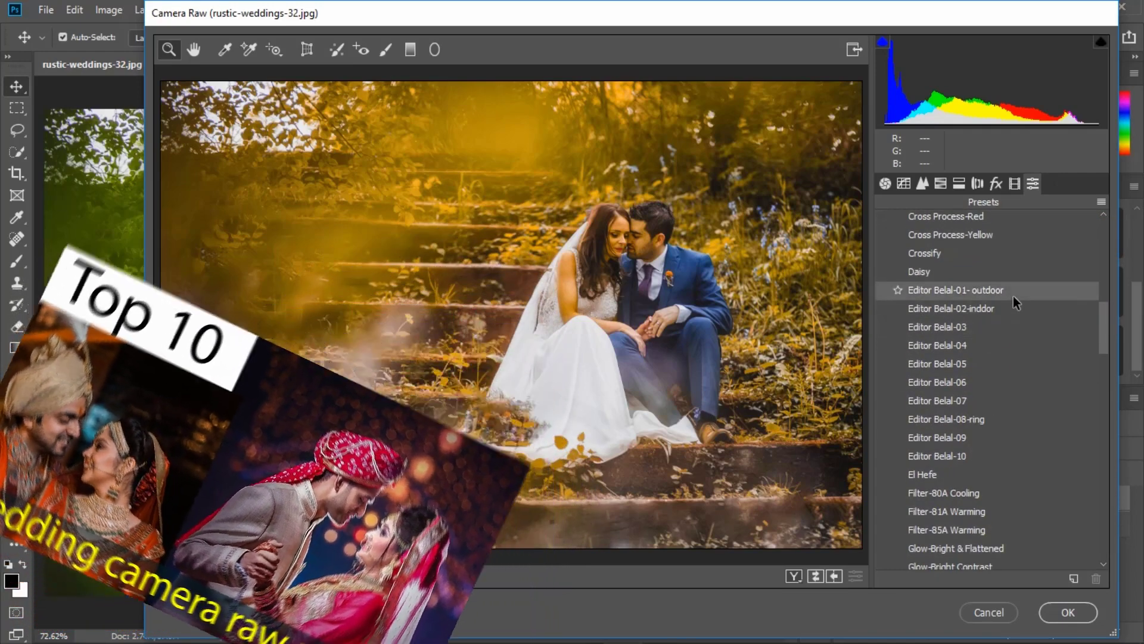
click(1013, 292)
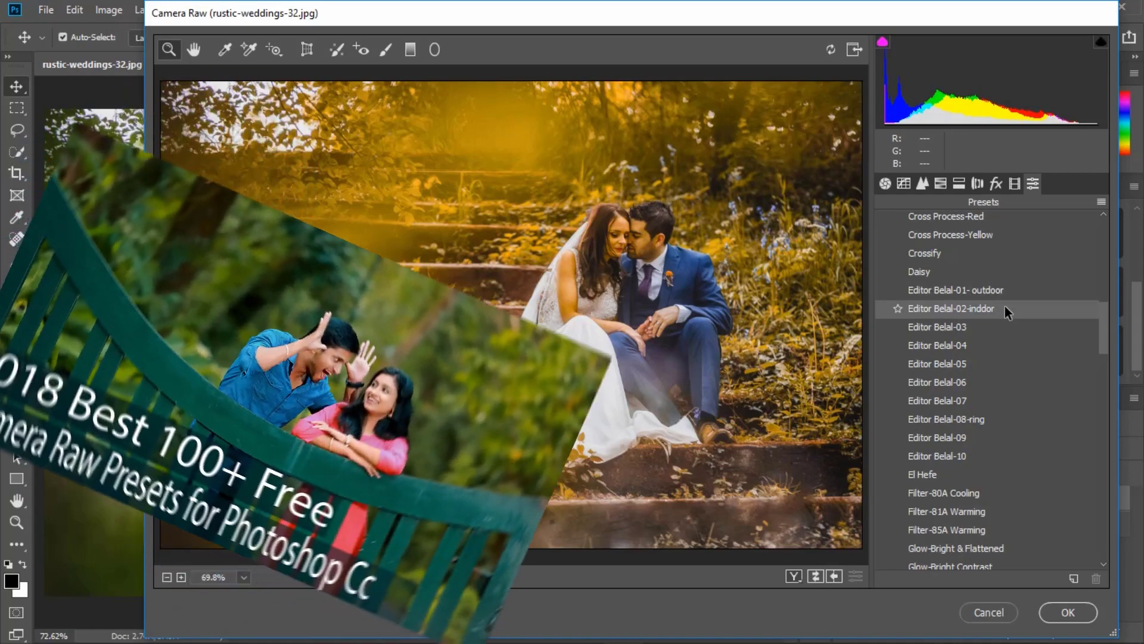
click(1005, 307)
click(999, 329)
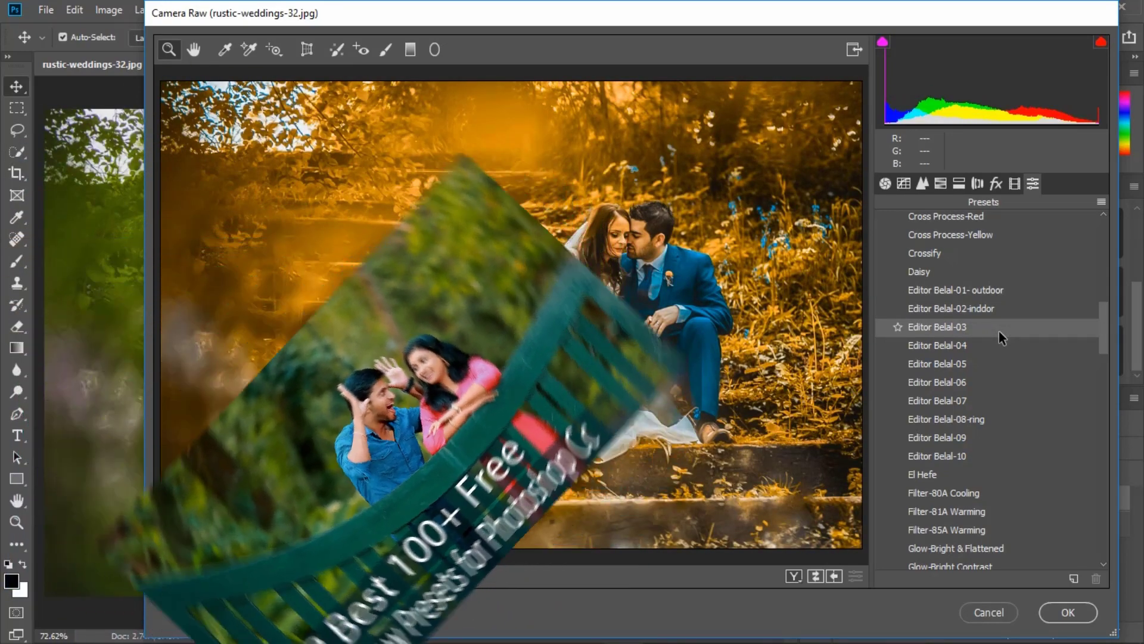
click(993, 345)
click(986, 363)
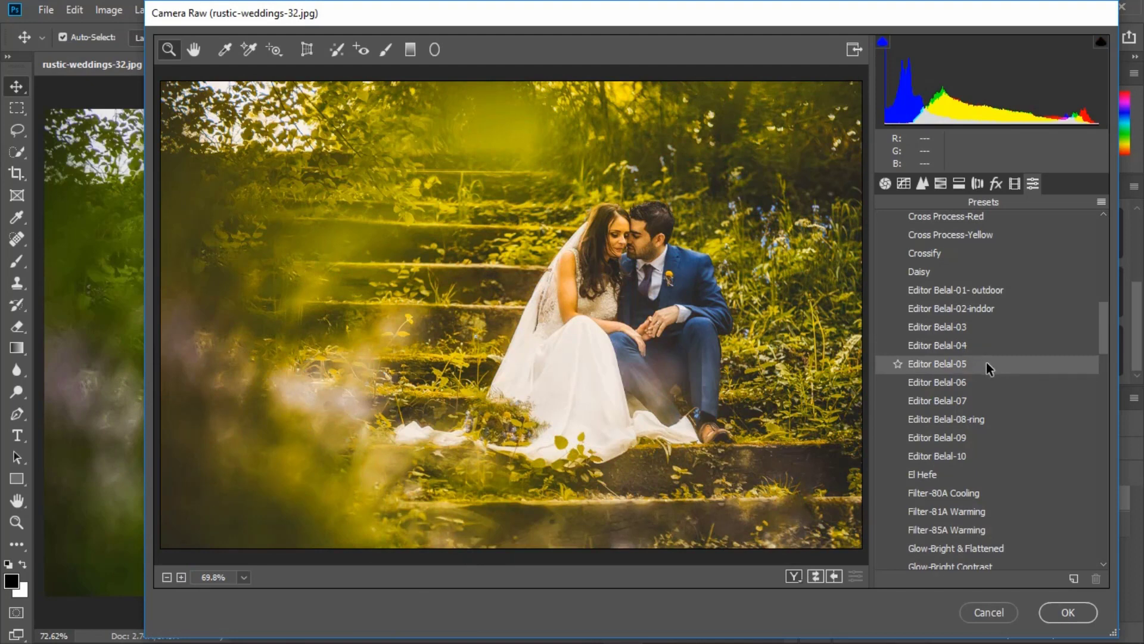
click(983, 381)
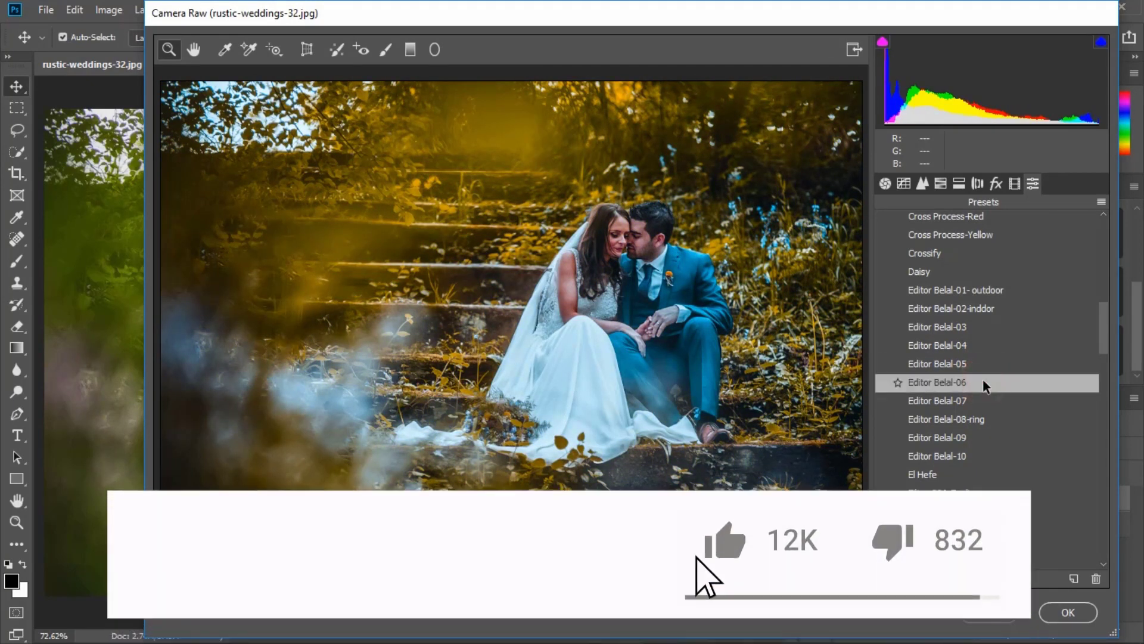
click(1067, 612)
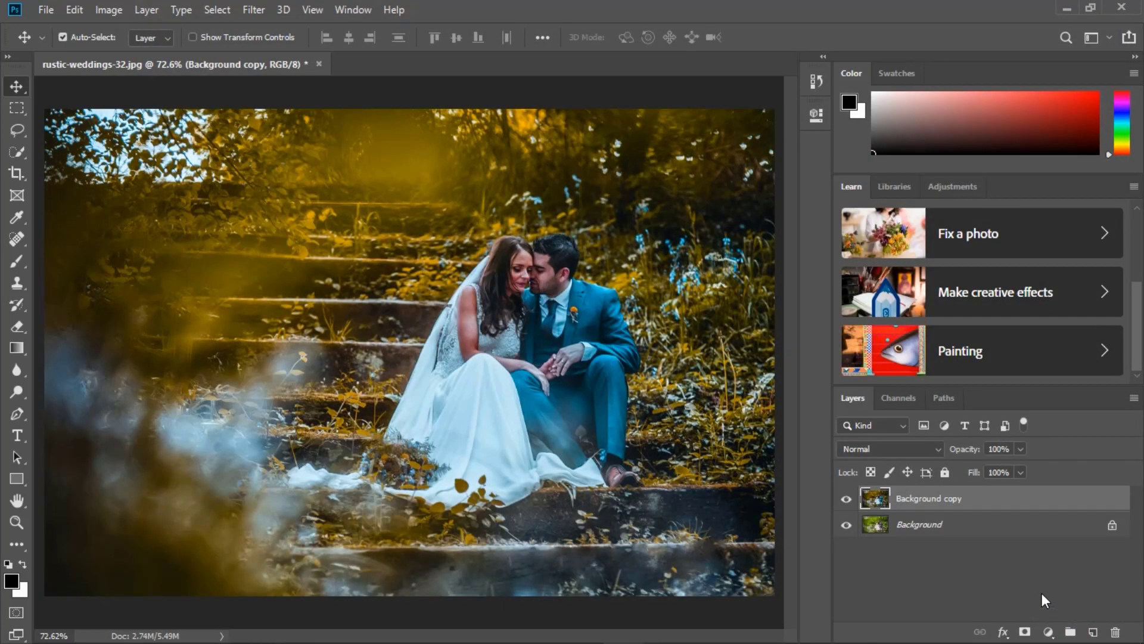
Run the Camera Raw Filter again, adjust the orange and yellow hues, and set the saturation to Oranges +8 and Yellows +27.
click(260, 9)
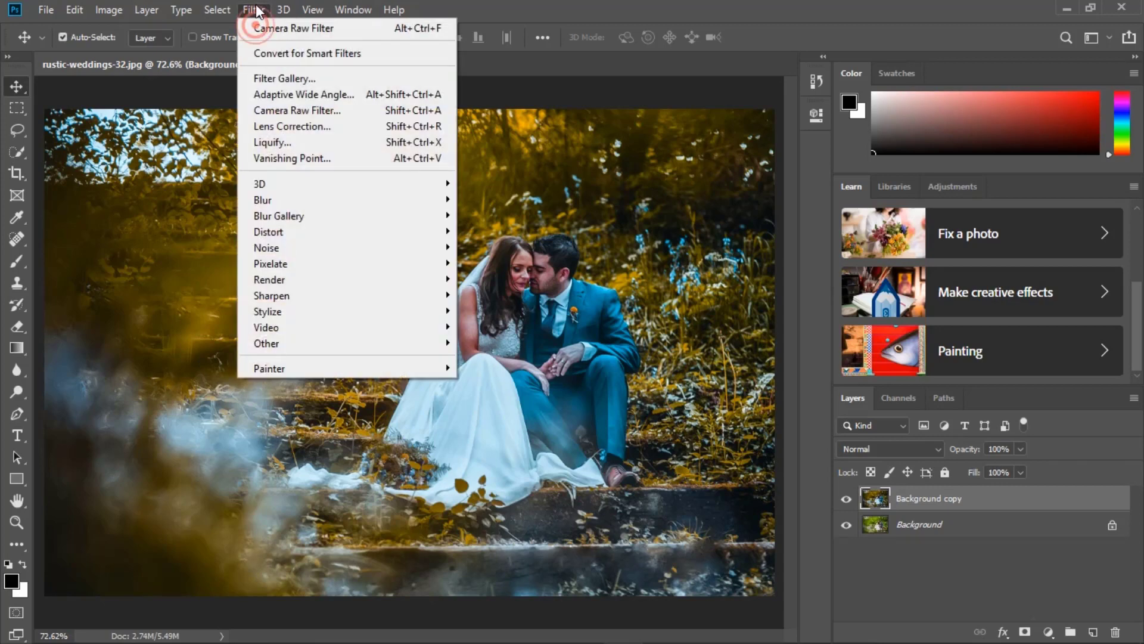
click(275, 112)
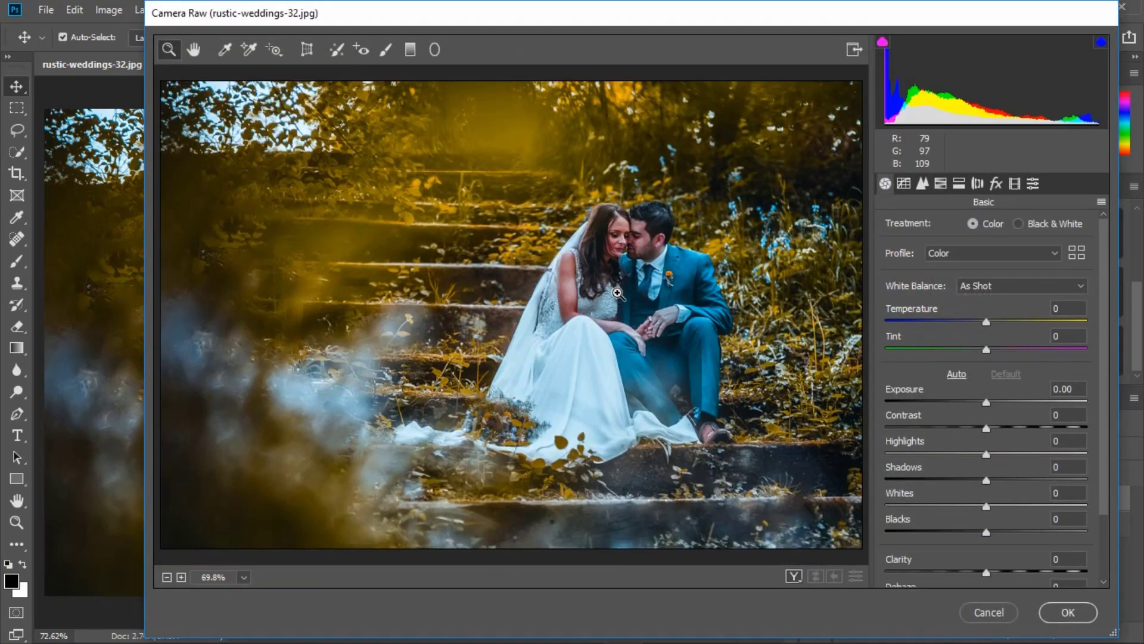
click(941, 184)
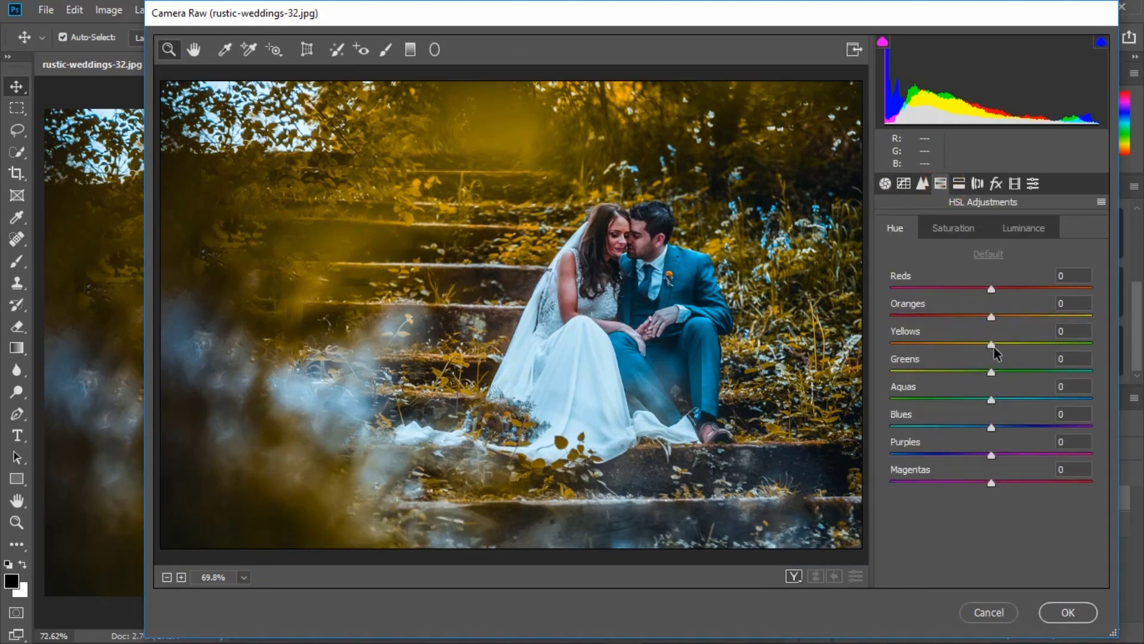
drag(994, 347, 1003, 317)
click(955, 228)
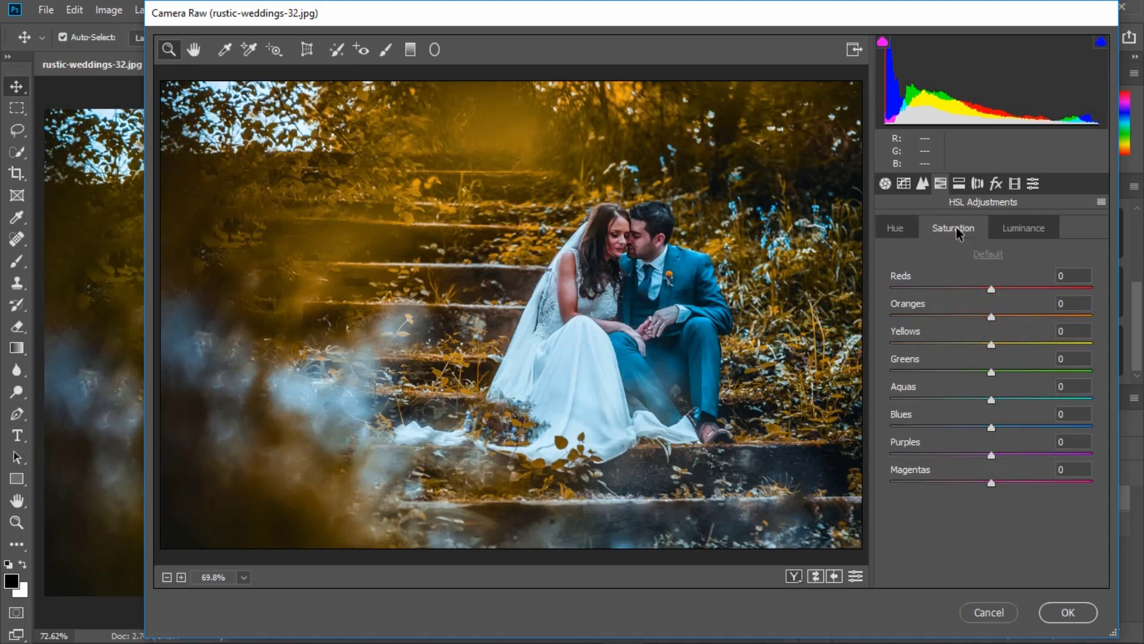
drag(992, 317, 1006, 344)
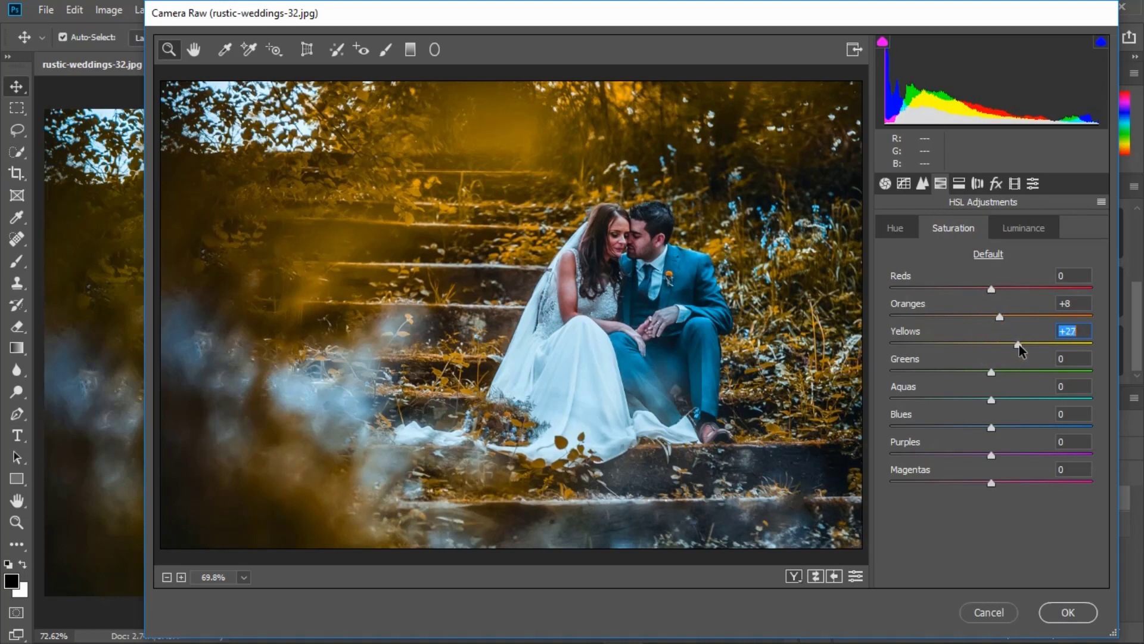
Set the Oranges luminance to +37 and apply the Camera Raw adjustments to the layer.
click(1019, 231)
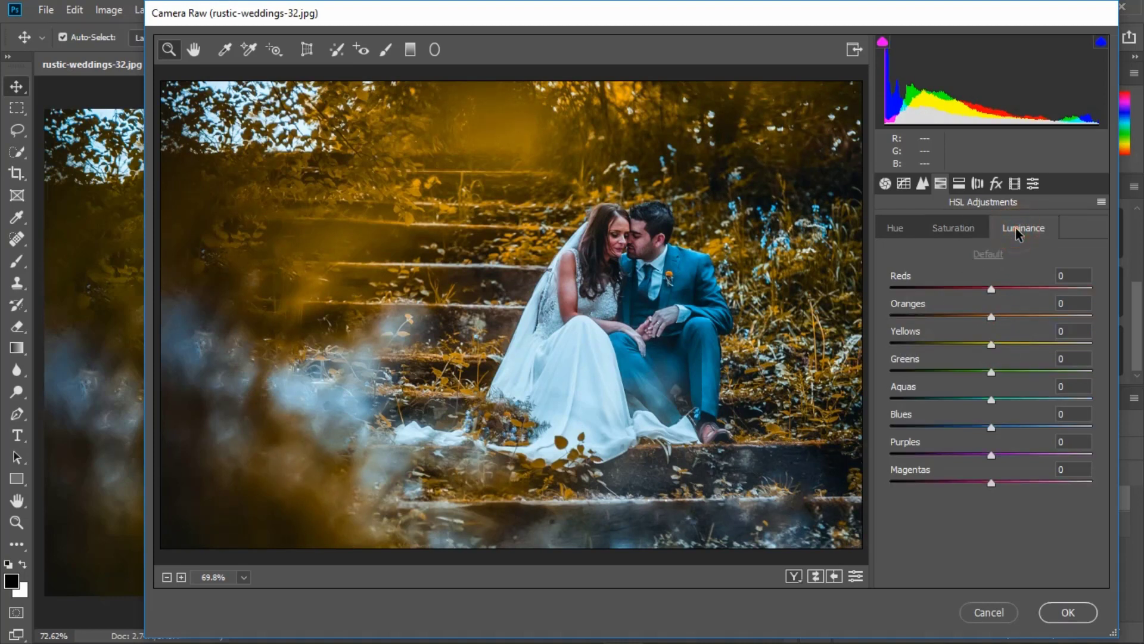
drag(992, 317, 1034, 322)
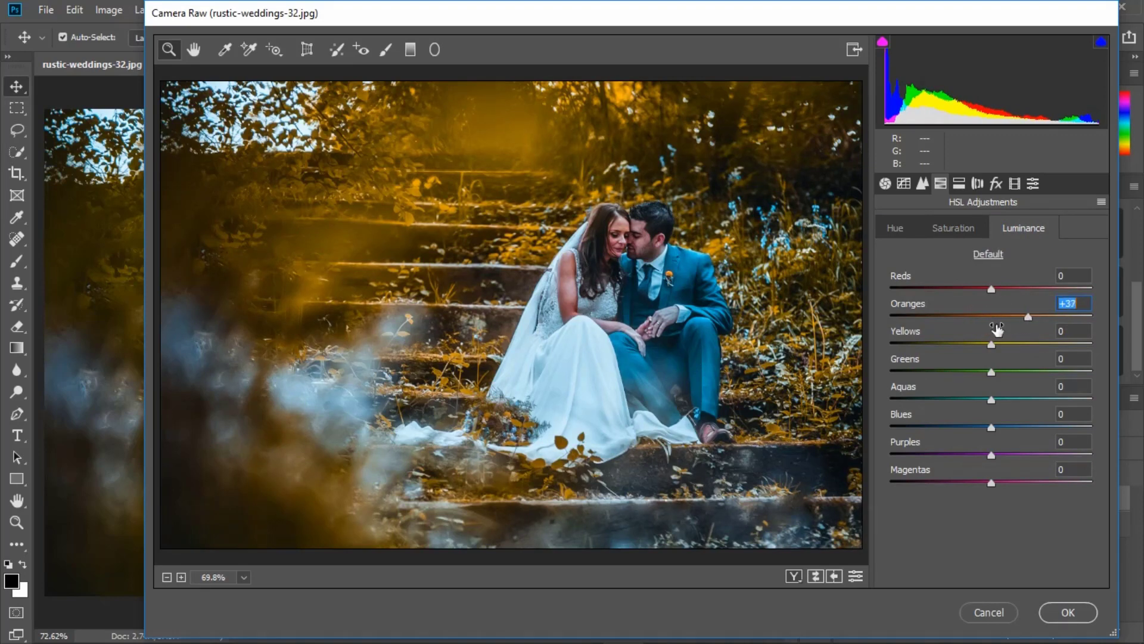
click(1068, 612)
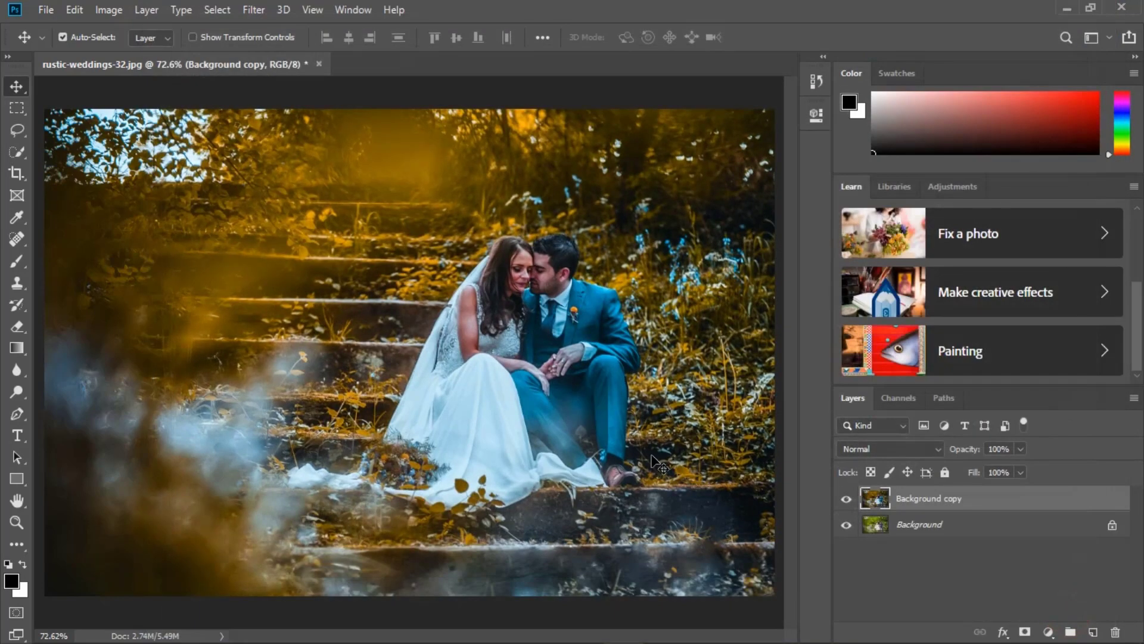
Run the Camera Raw Filter on the layer again and preview the Cross Process Green and Cross Process Yellow presets.
click(249, 10)
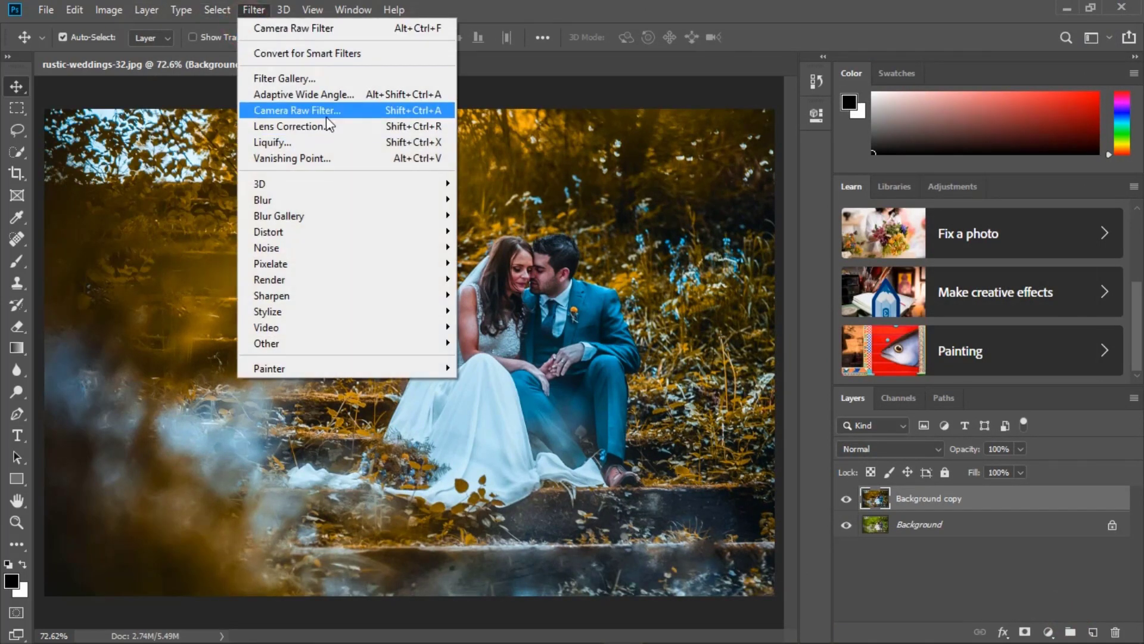
click(327, 112)
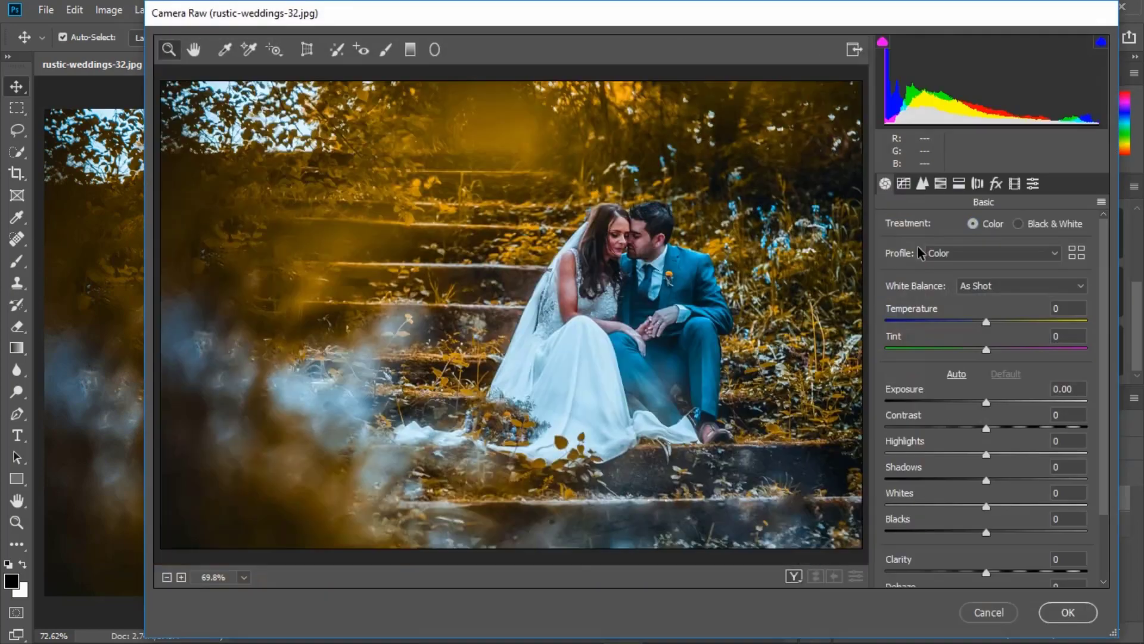
click(1032, 185)
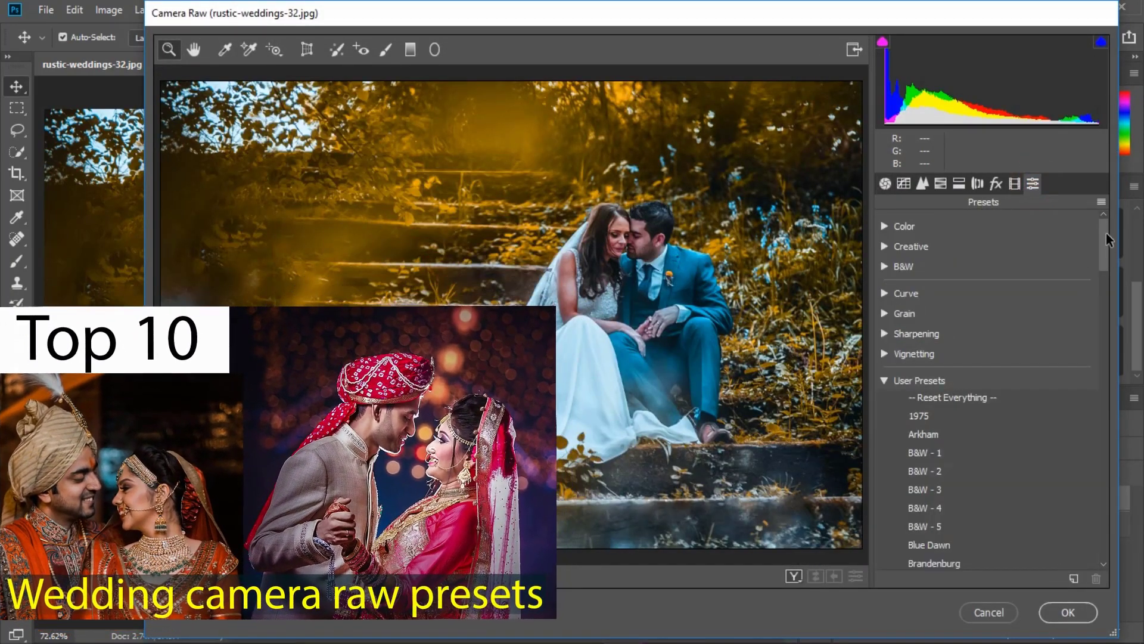
drag(1106, 233, 1085, 292)
click(985, 290)
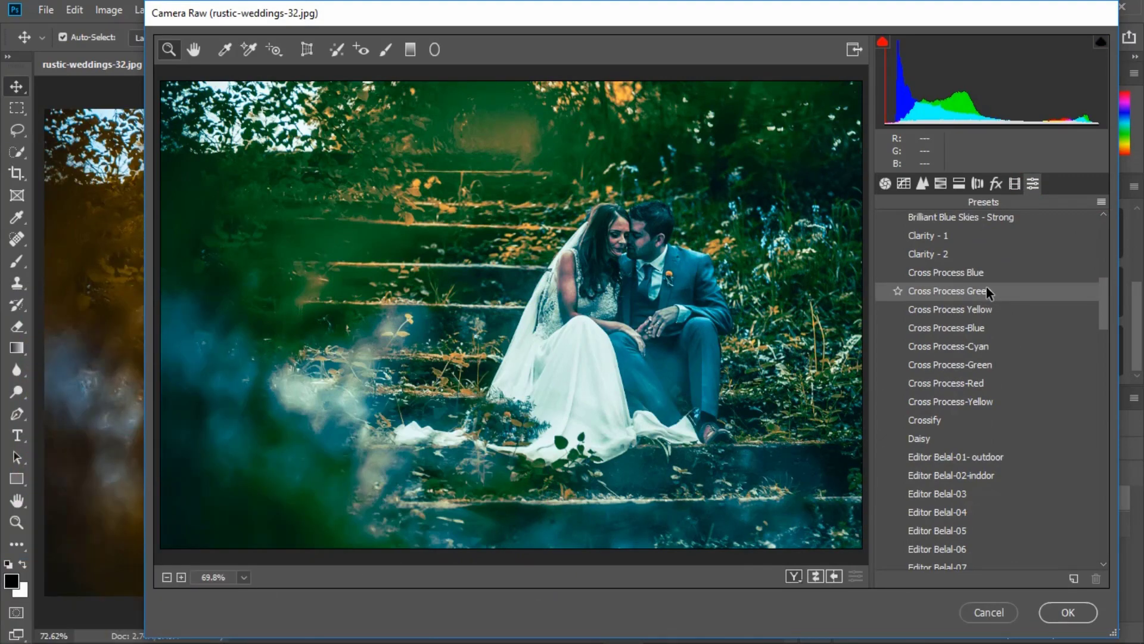
click(981, 309)
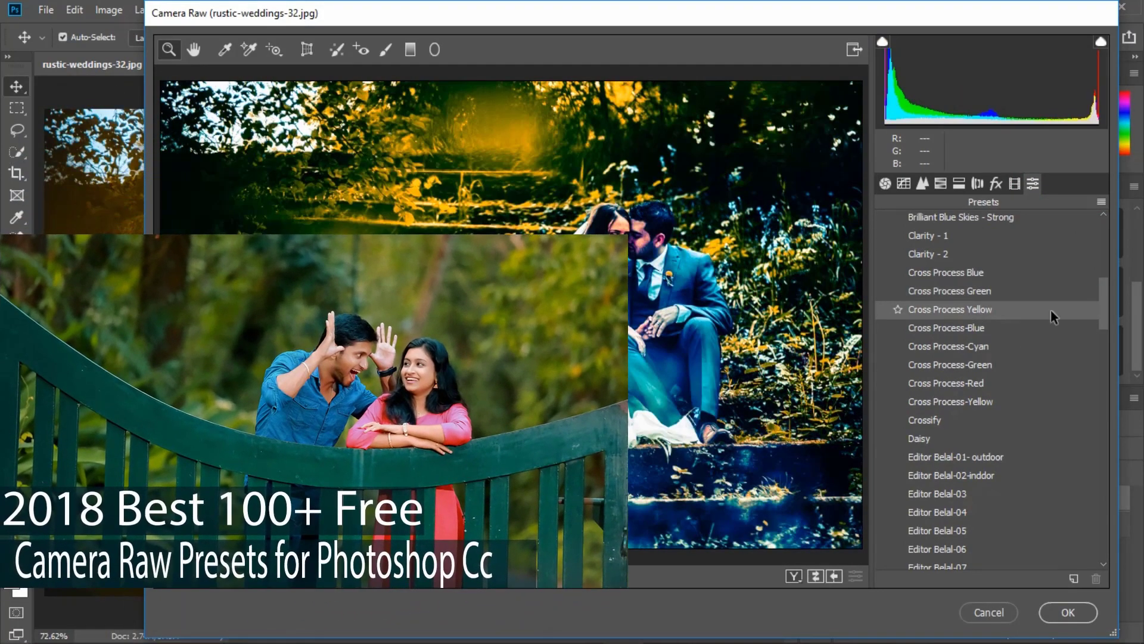
Preview the user presets Editor Belal-01- outdoor through Editor Belal-07 on the wedding photo.
drag(1104, 294, 1103, 321)
click(1028, 304)
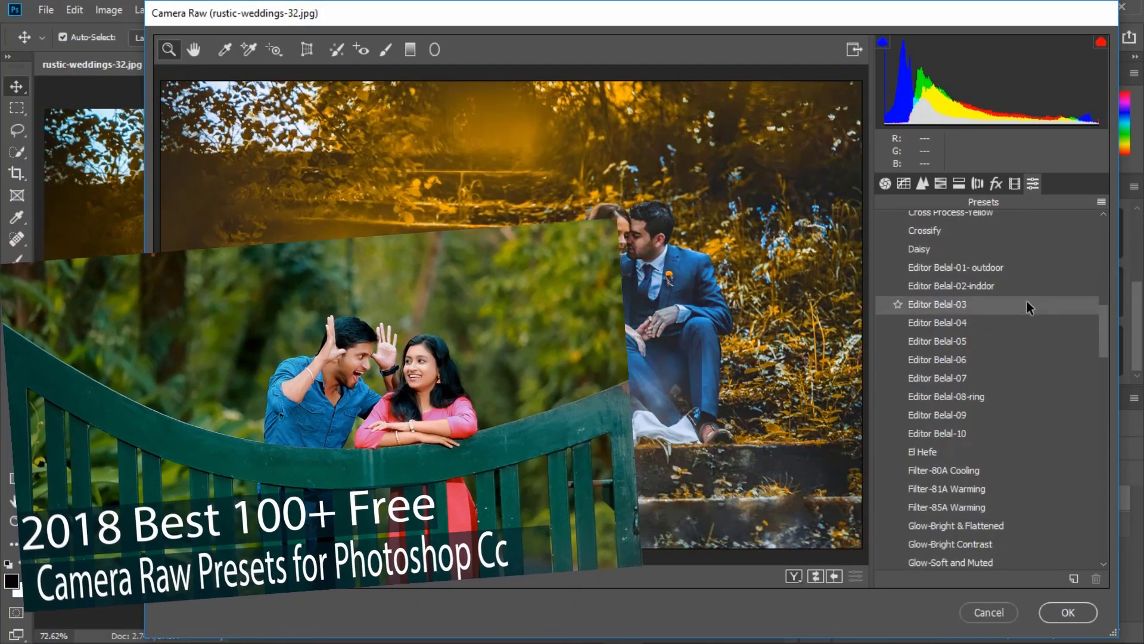
click(1018, 287)
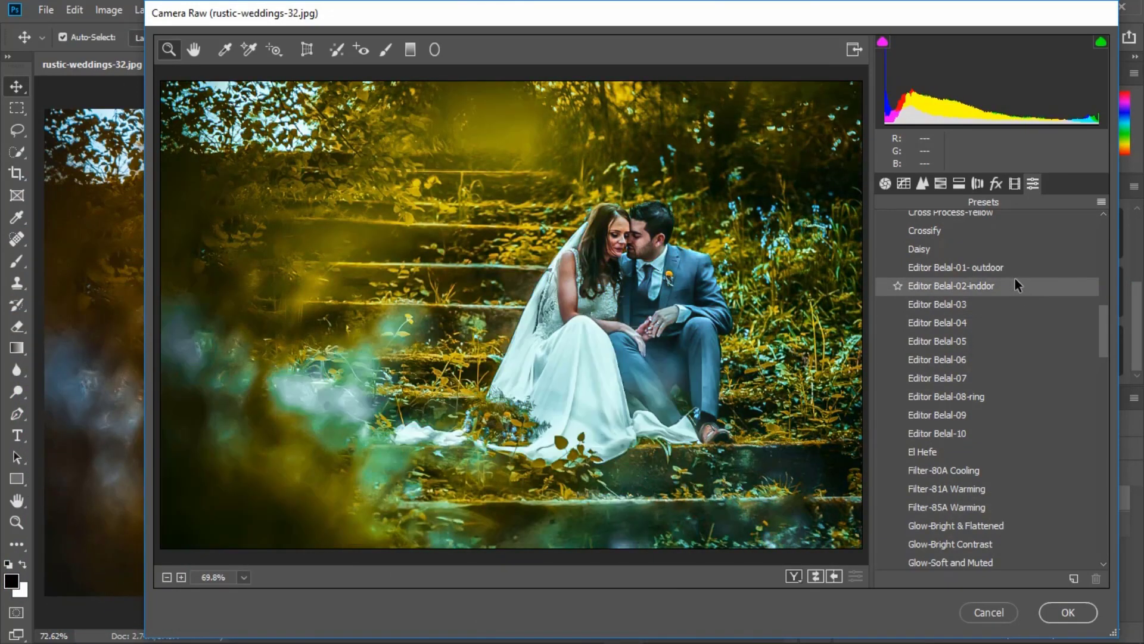
click(1016, 279)
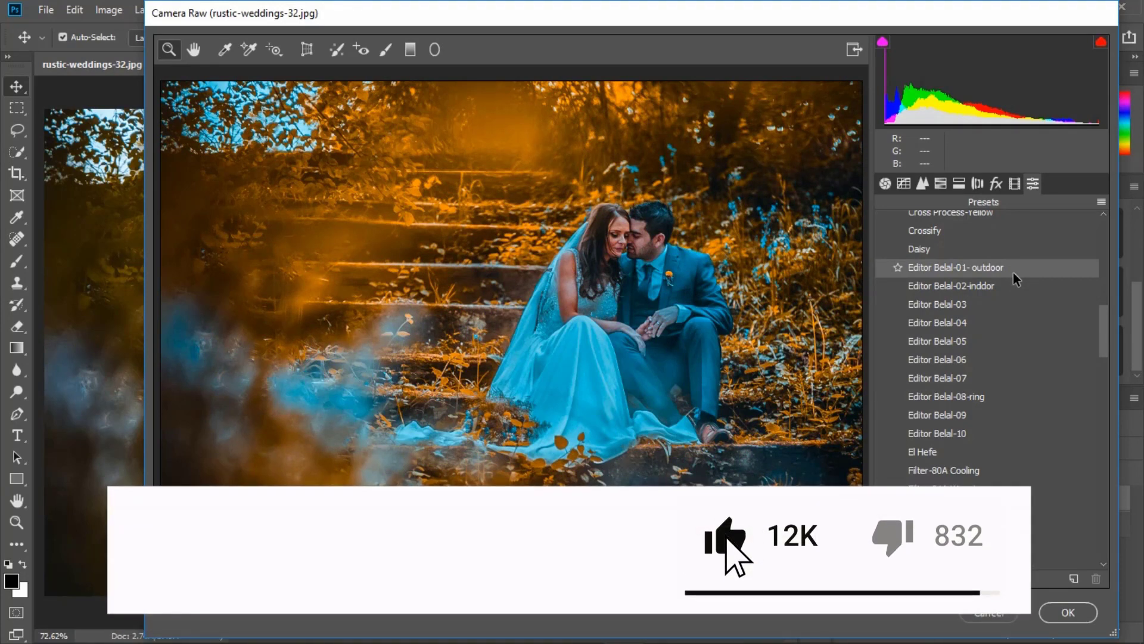
click(1011, 280)
click(1007, 295)
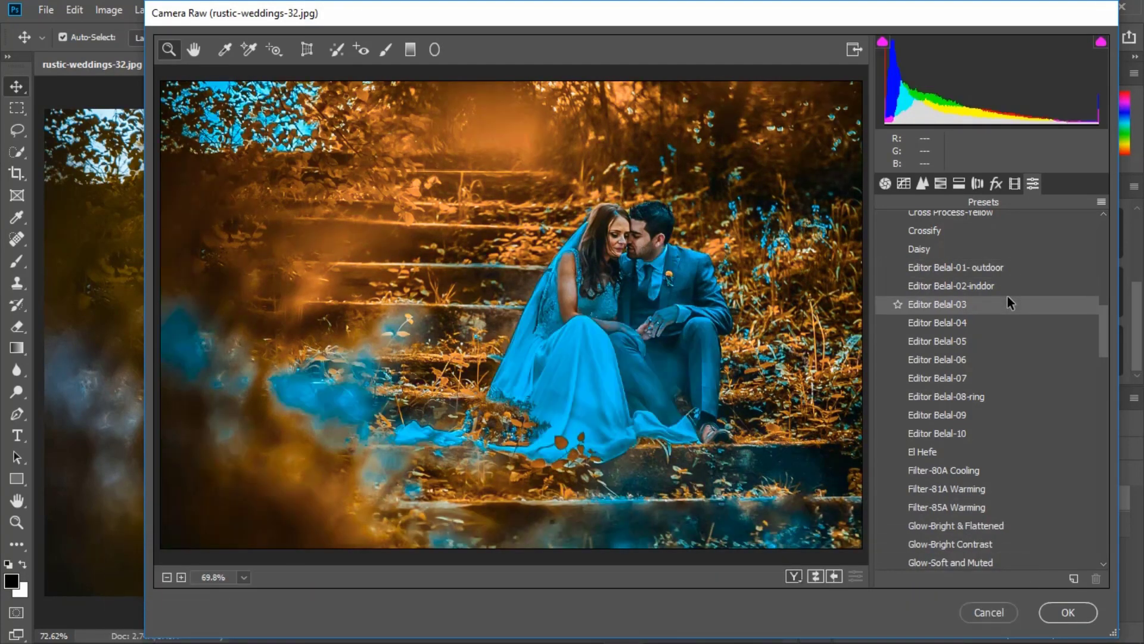
click(1005, 316)
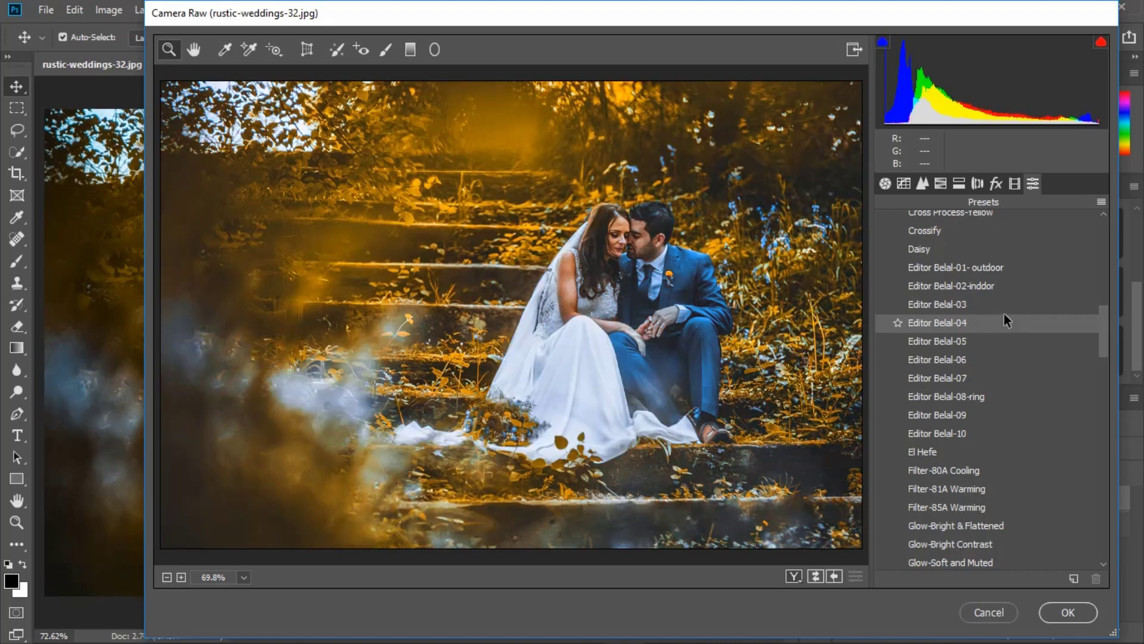
click(999, 338)
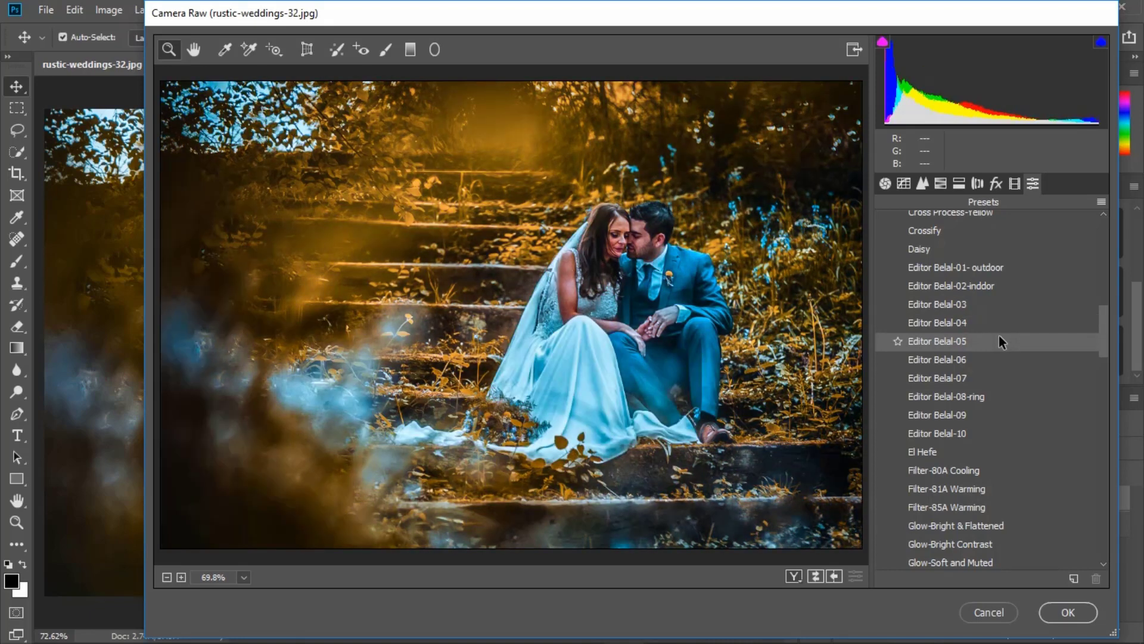
click(998, 359)
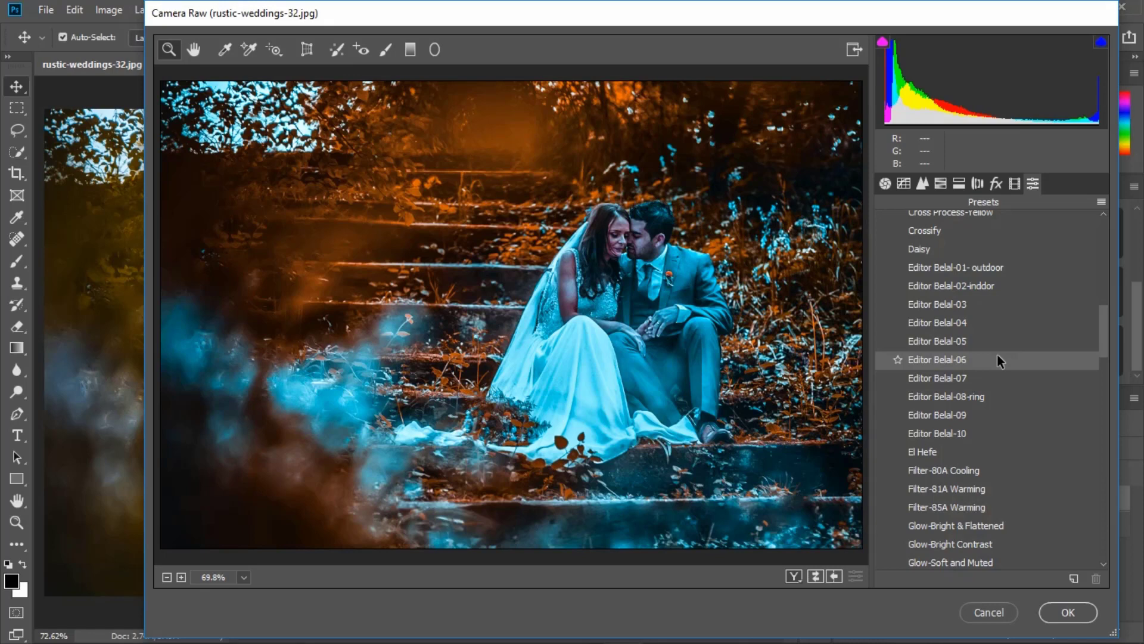
click(996, 371)
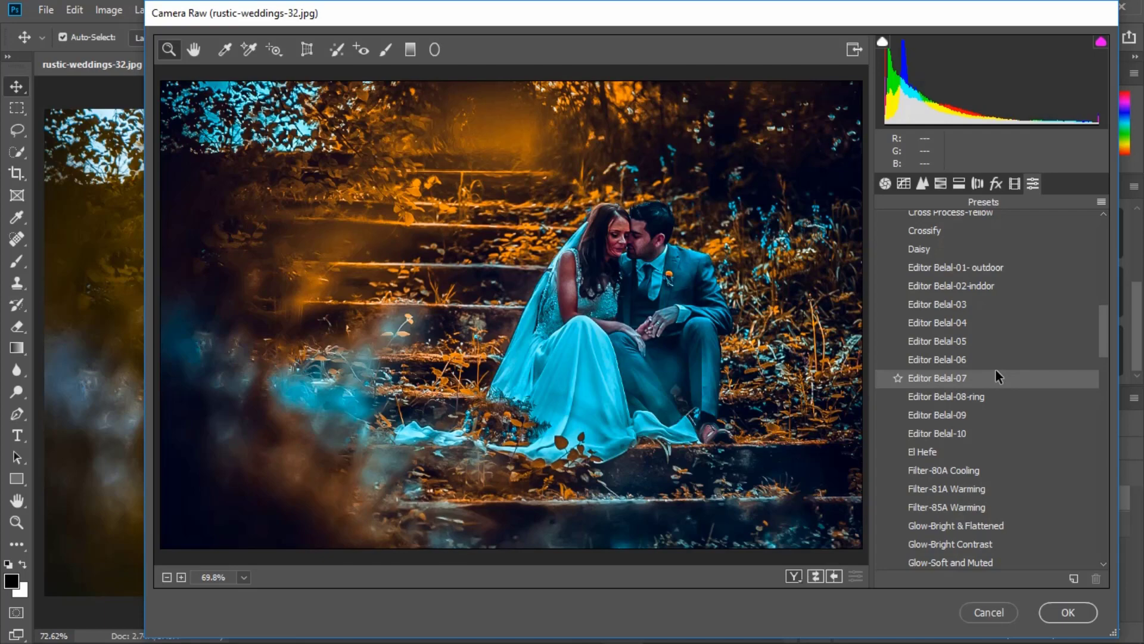
Compare the looks of the presets Editor Belal-01- outdoor through Editor Belal-06 once more.
click(999, 341)
click(1000, 323)
click(998, 304)
click(997, 286)
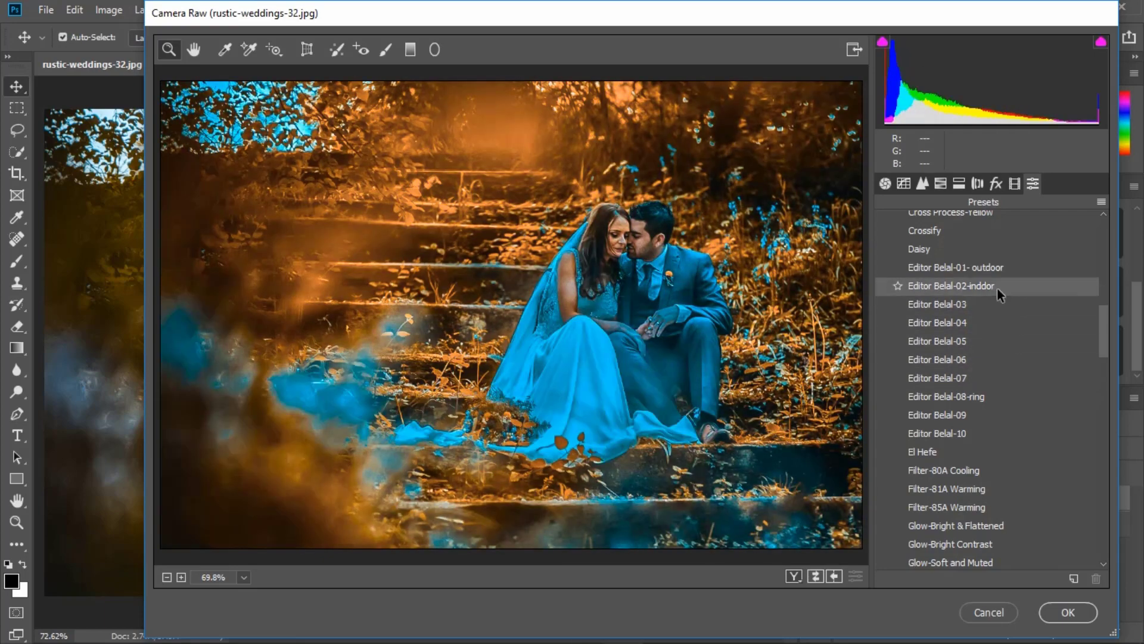
click(998, 270)
click(996, 287)
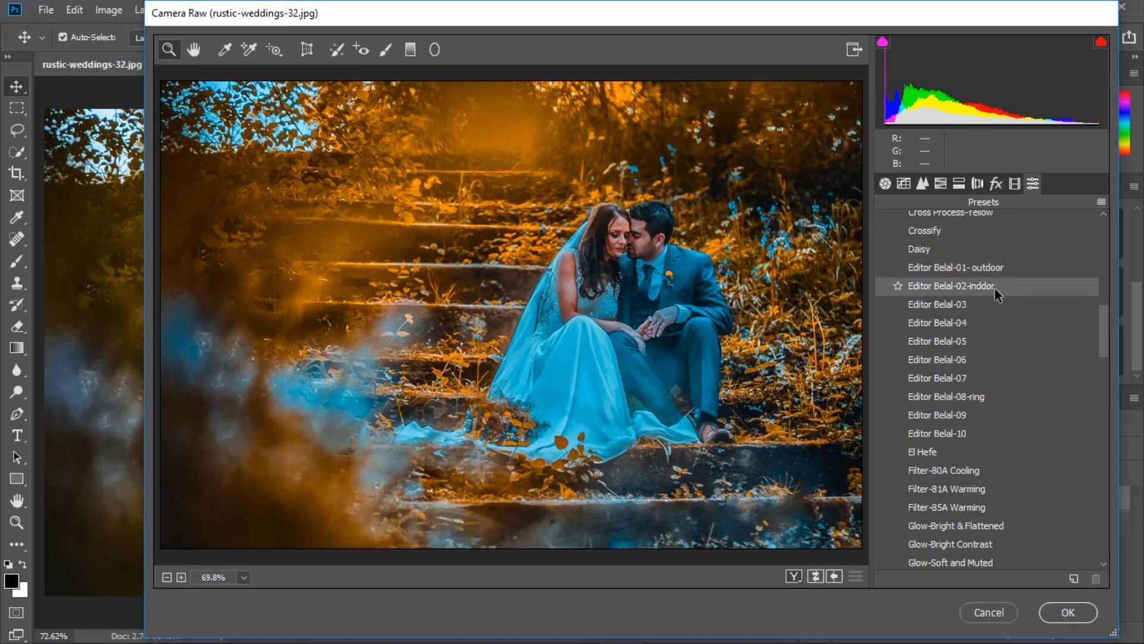
click(994, 303)
click(991, 320)
click(991, 335)
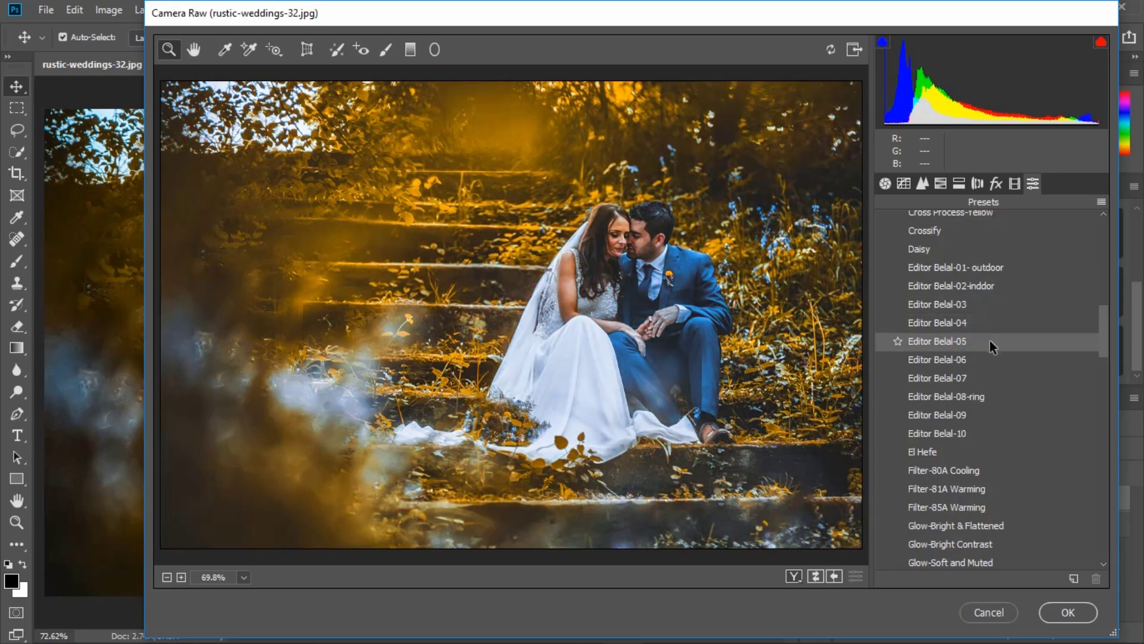
click(988, 354)
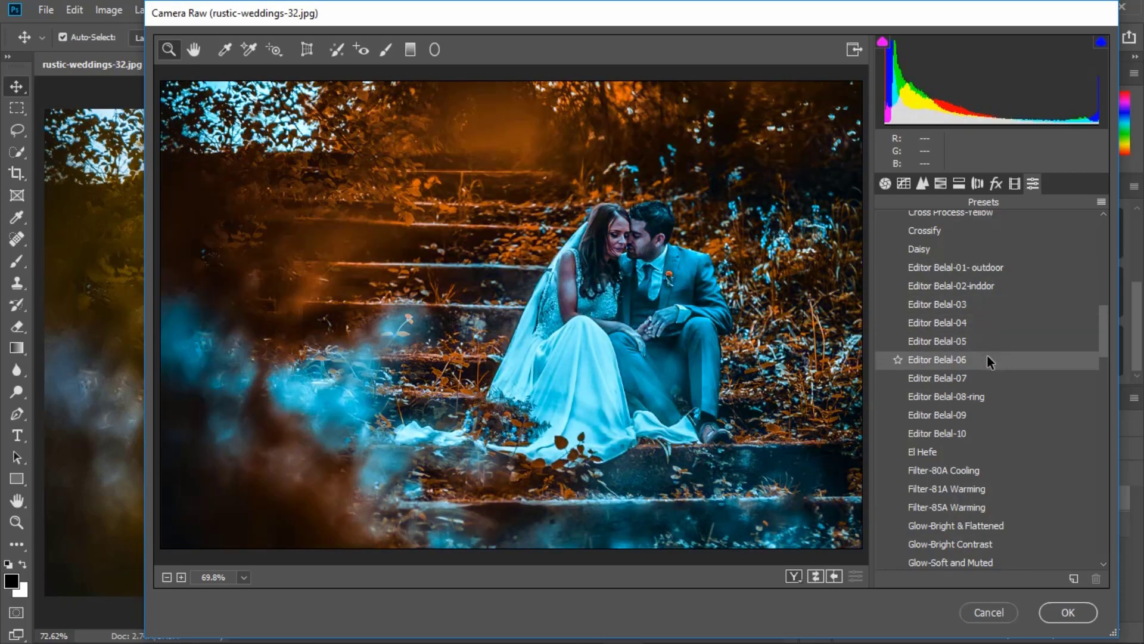
Go back through the presets to Editor Belal-01- outdoor, choose Editor Belal-08-ring and apply the Camera Raw edits to the layer.
click(989, 349)
click(989, 327)
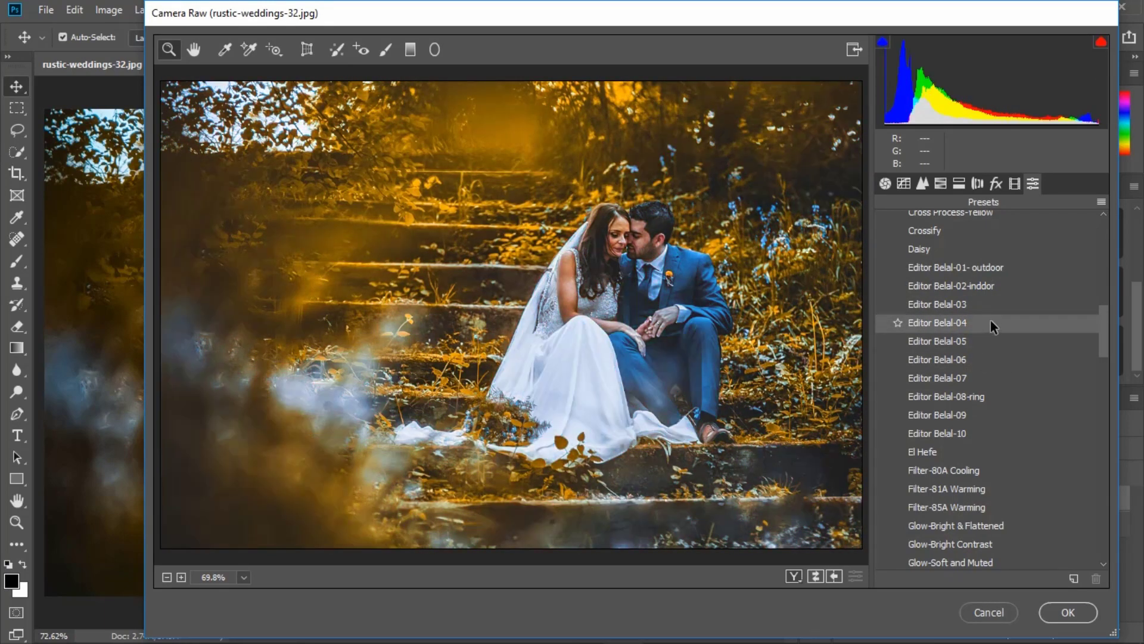
click(990, 310)
click(990, 286)
click(988, 269)
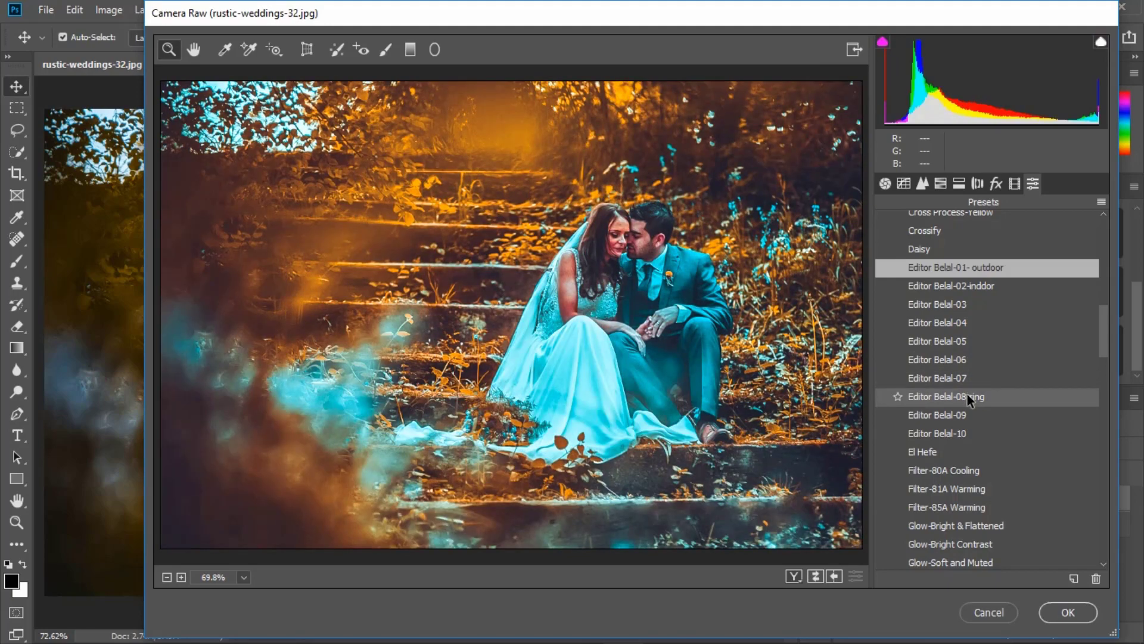
click(967, 397)
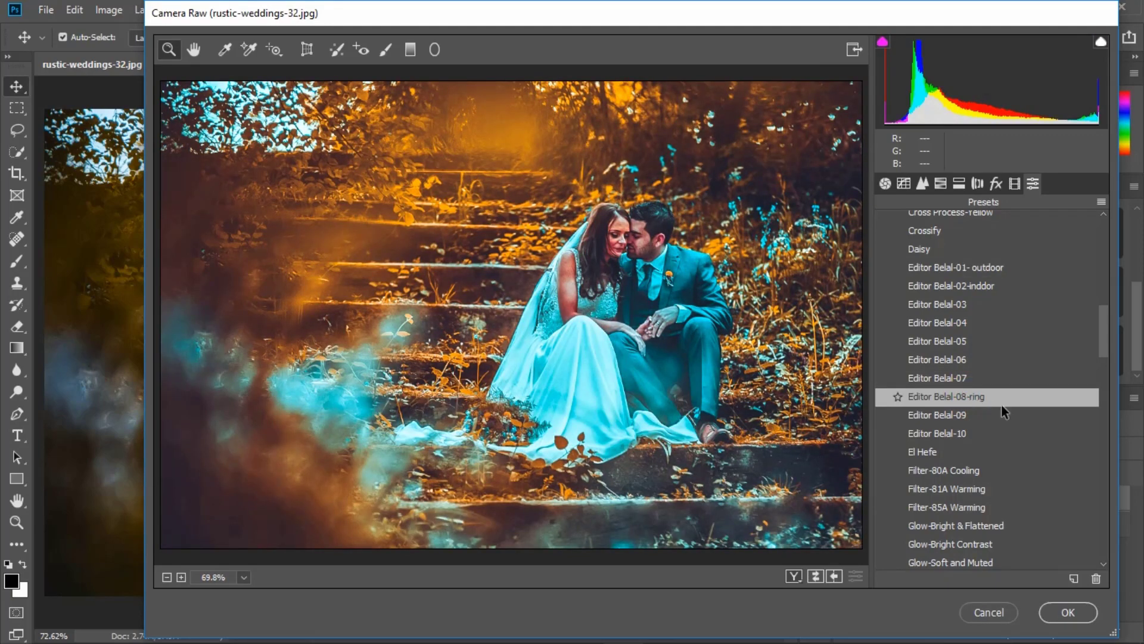
click(1067, 608)
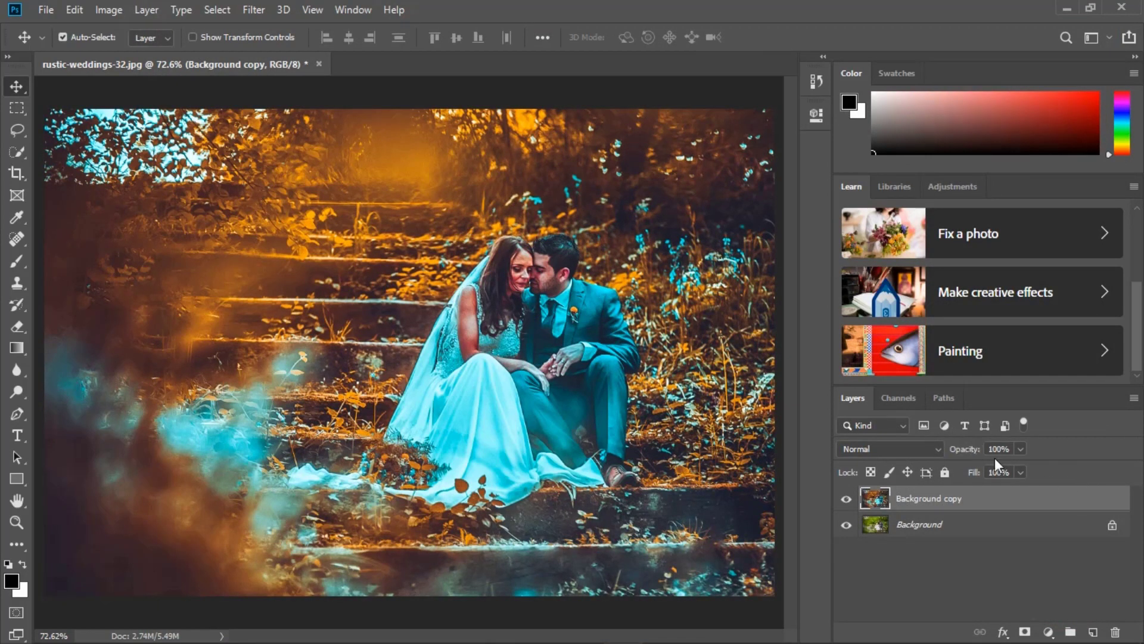
Try lowering the opacity of the Background copy layer to about 82%.
click(1019, 450)
mouse_move(1021, 466)
mouse_down()
mouse_move(923, 468)
mouse_move(1017, 475)
mouse_up()
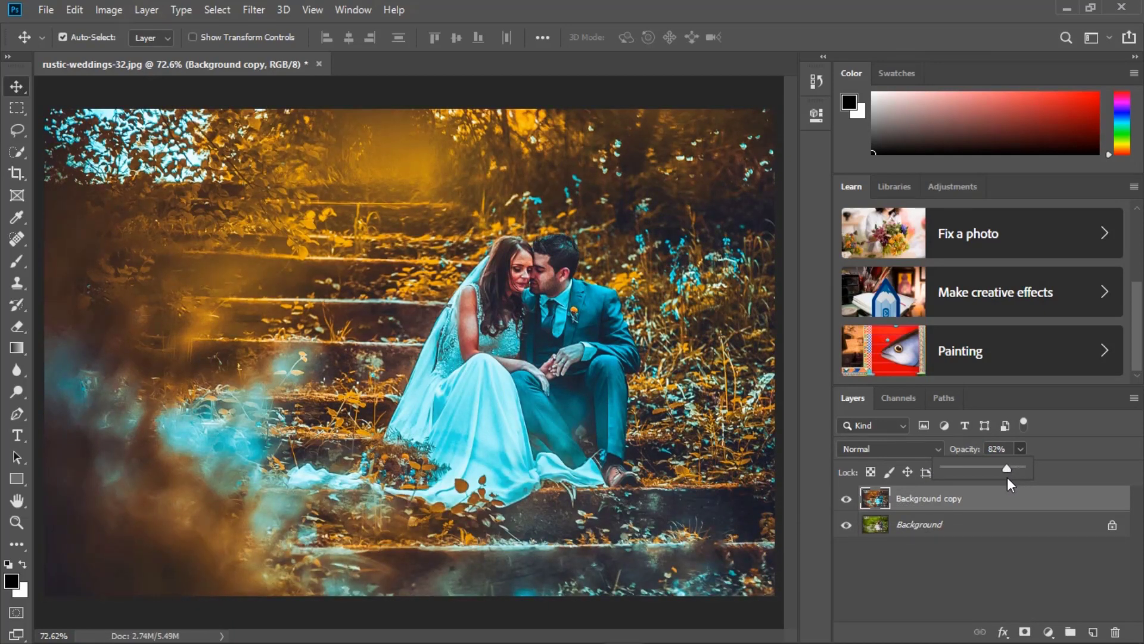
click(1082, 449)
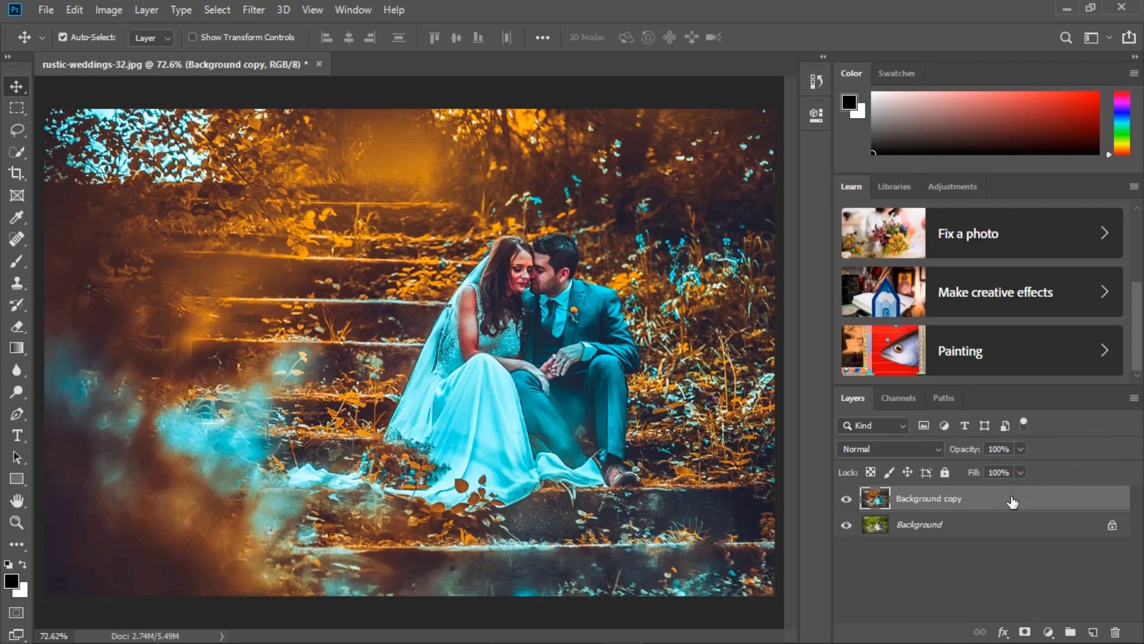
Add a layer mask to the Background copy layer and reduce the Brush tool's size to 80.
click(1024, 631)
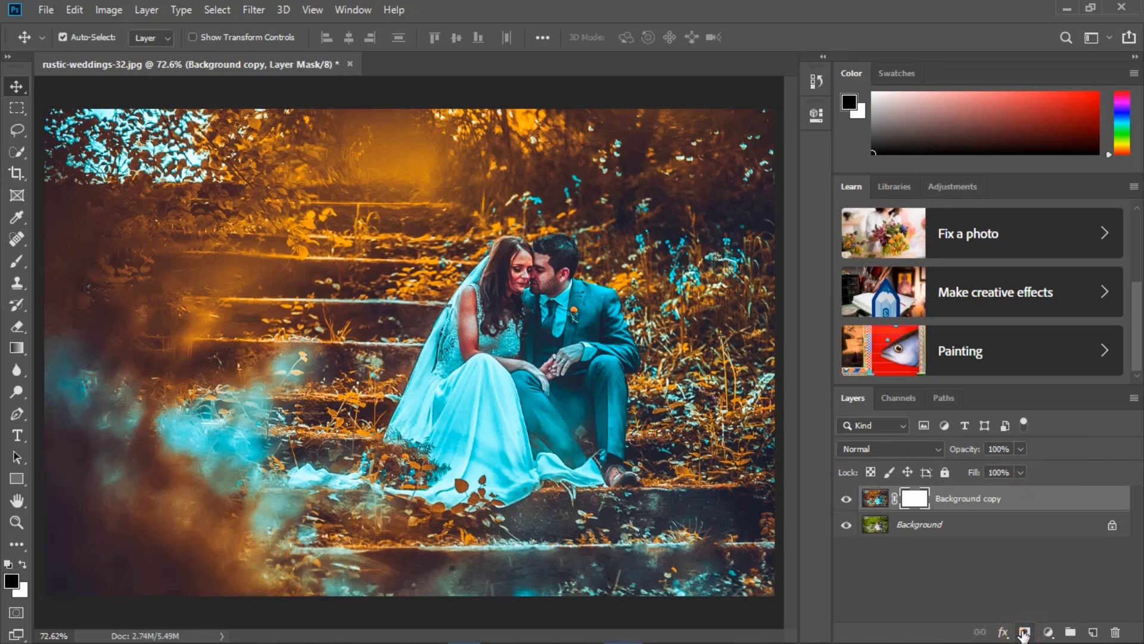
key(b)
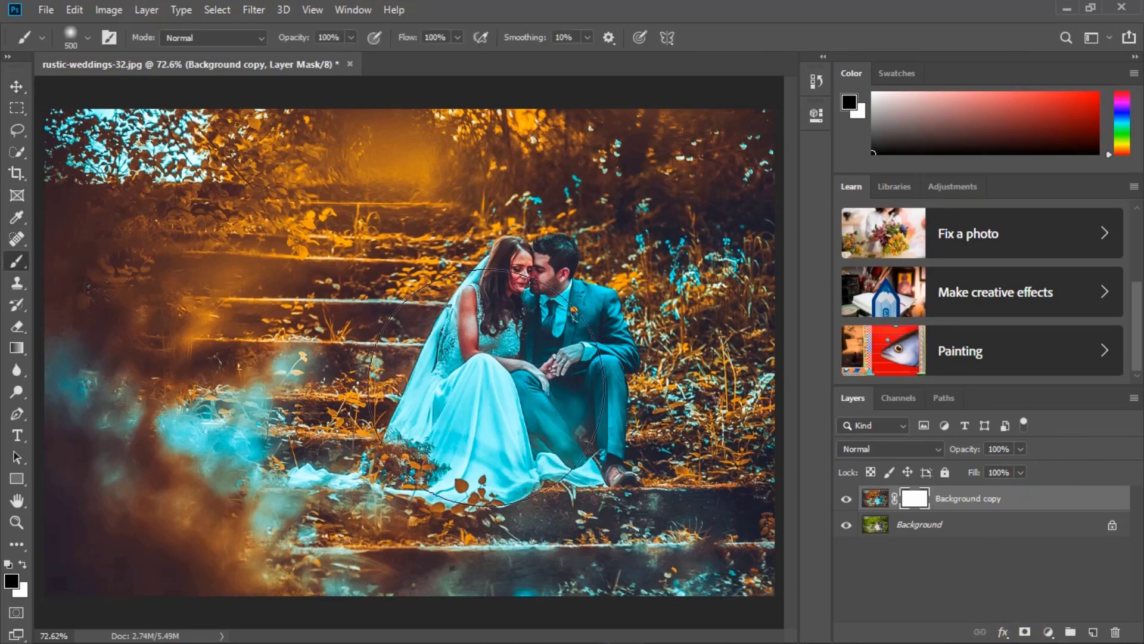
key(bracketleft)
key(bracketleft)
key(bracketleft)
key(bracketleft)
key(bracketleft)
key(bracketleft)
key(bracketleft)
key(bracketleft)
key(bracketleft)
key(bracketleft)
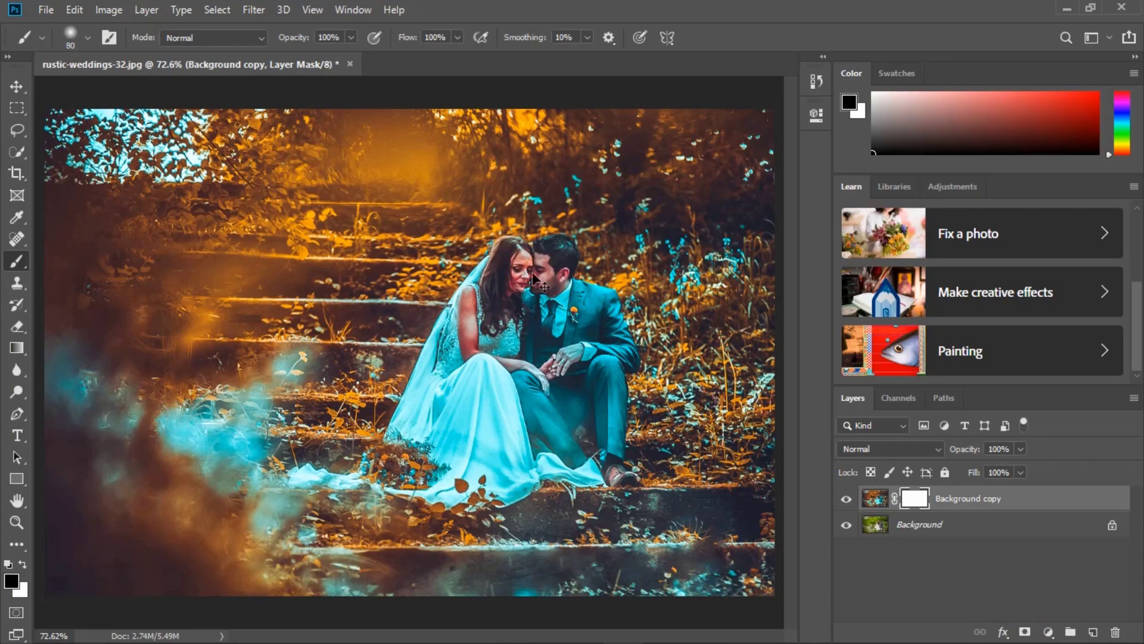
Paint black on the mask over the couple's faces and the bride's upper arm with a size 25 brush.
scroll(535, 277, up, 8)
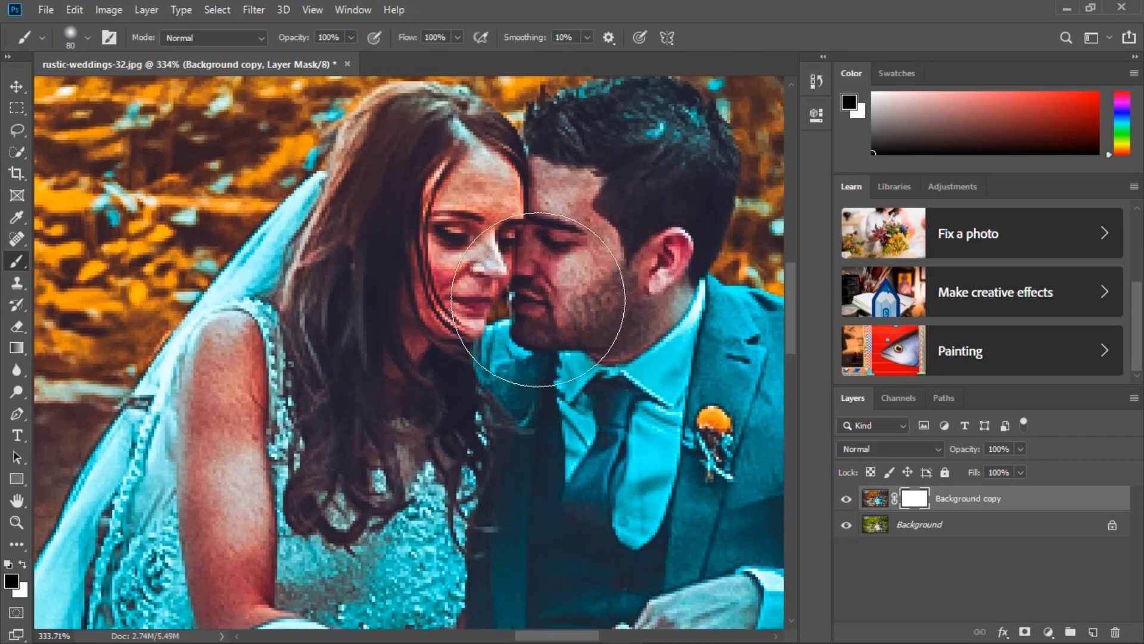
key(bracketleft)
key(bracketleft)
key(bracketleft)
key(bracketleft)
key(bracketleft)
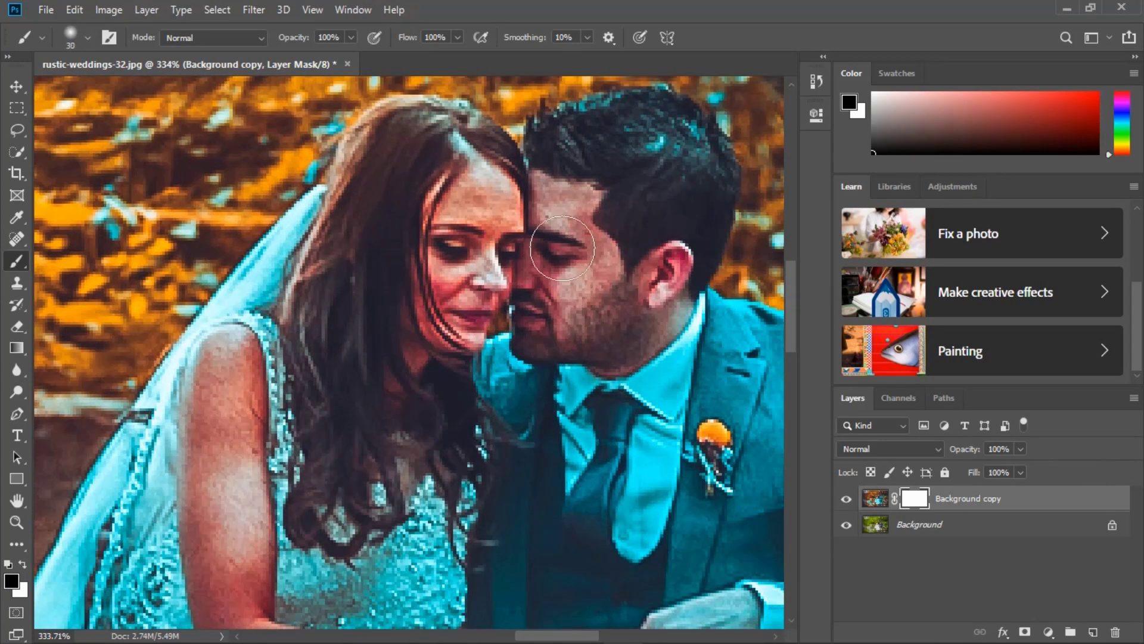
key(bracketleft)
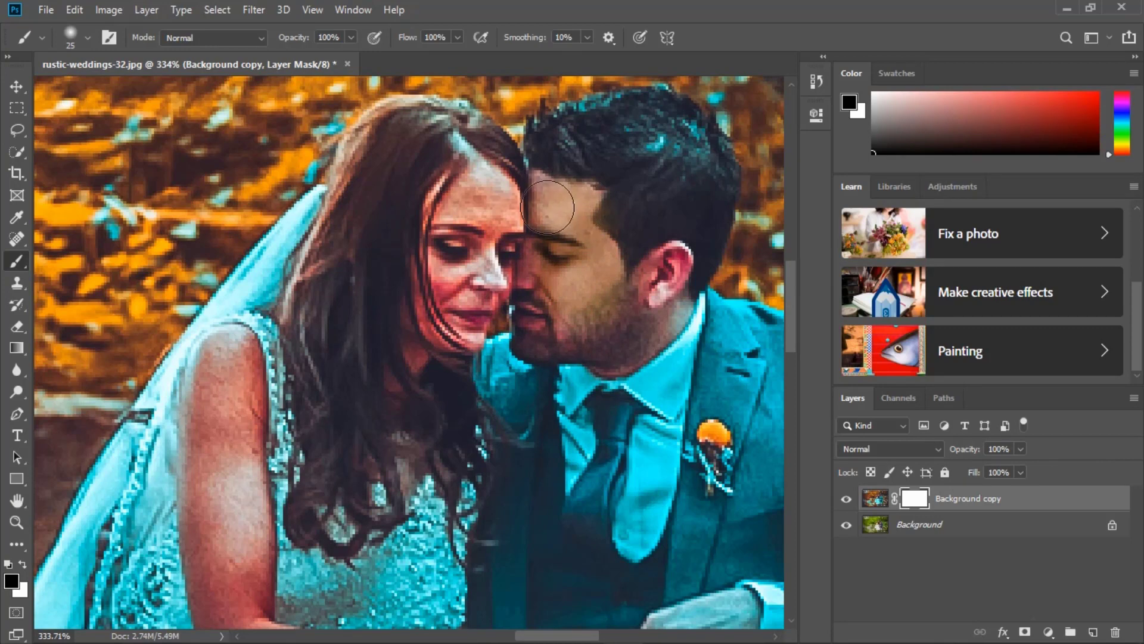
mouse_move(547, 208)
mouse_down()
mouse_move(490, 237)
mouse_move(482, 200)
mouse_move(456, 253)
mouse_move(466, 300)
mouse_move(516, 264)
mouse_move(544, 320)
mouse_move(677, 268)
mouse_up()
drag(235, 357, 230, 455)
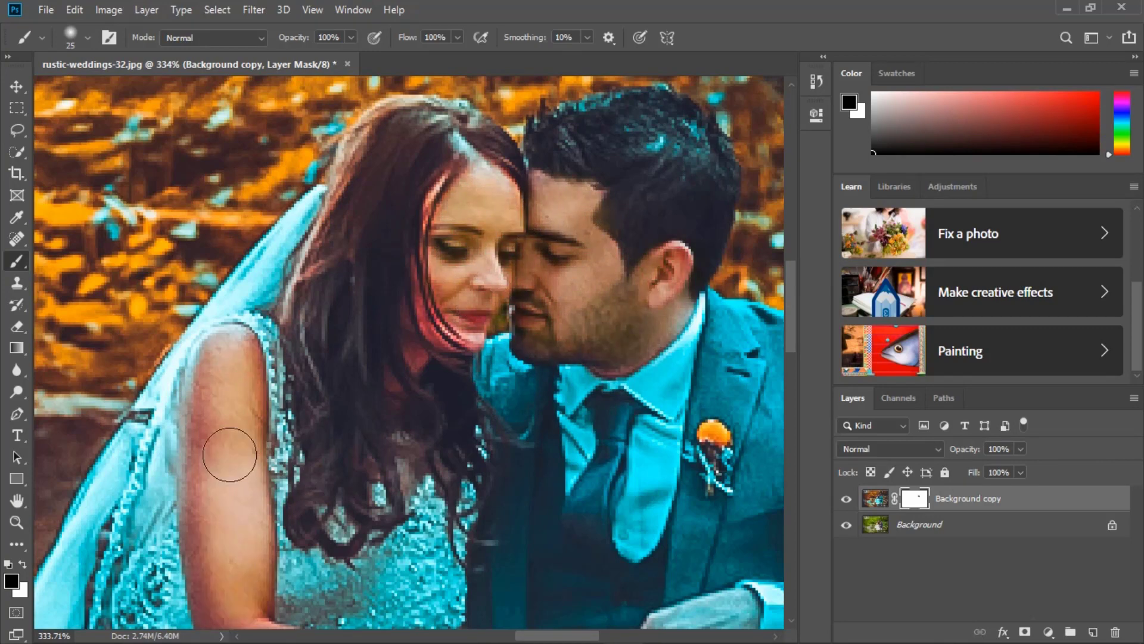
scroll(230, 454, up, 2)
mouse_move(220, 365)
mouse_down()
mouse_move(252, 458)
mouse_move(280, 429)
mouse_up()
Paint black on the mask over the bride's forearm and the couple's hands with a size 6 brush.
scroll(347, 412, down, 3)
key(bracketleft)
key(bracketleft)
key(bracketleft)
key(bracketleft)
key(bracketleft)
key(bracketleft)
key(bracketleft)
key(bracketleft)
key(bracketleft)
key(bracketleft)
key(bracketleft)
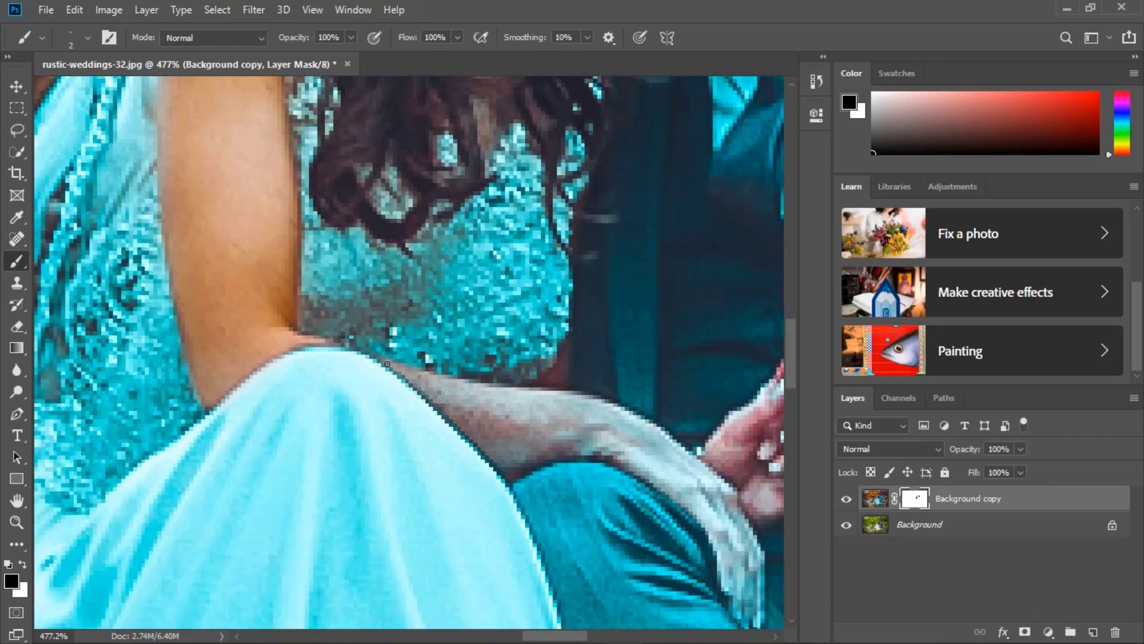
key(bracketright)
key(bracketright)
key(bracketright)
key(bracketright)
mouse_move(388, 364)
mouse_down()
mouse_move(464, 391)
mouse_move(443, 395)
mouse_move(515, 465)
mouse_move(663, 481)
mouse_move(454, 396)
mouse_move(556, 402)
mouse_move(564, 446)
mouse_move(758, 597)
mouse_up()
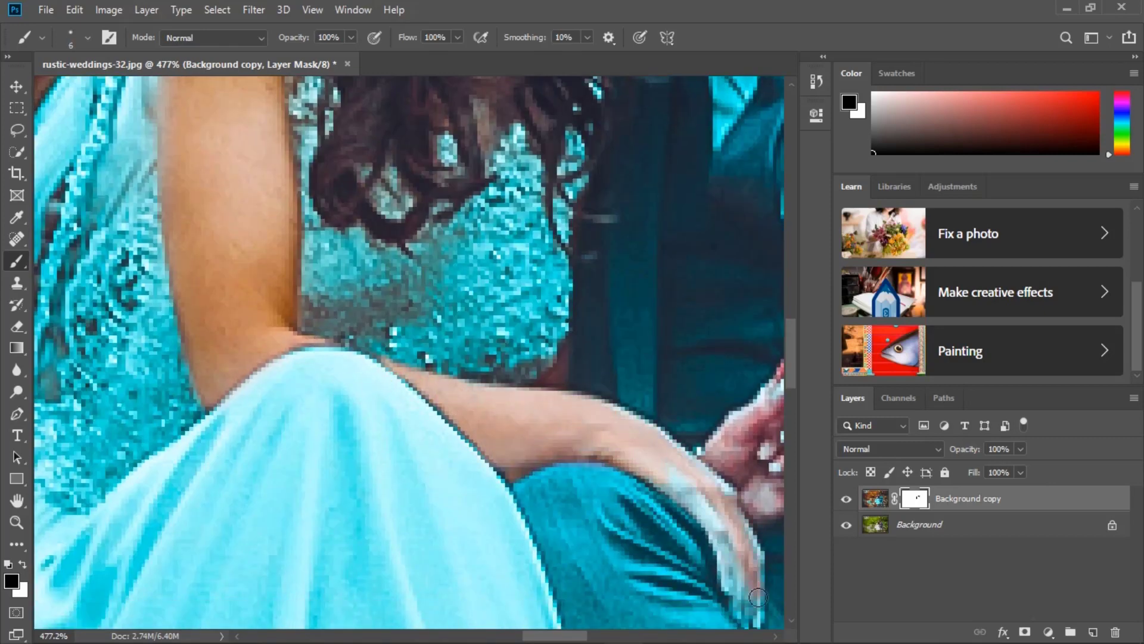
scroll(758, 598, down, 2)
scroll(758, 597, right, 4)
mouse_move(477, 334)
mouse_down()
mouse_move(453, 441)
mouse_move(555, 366)
mouse_move(596, 287)
mouse_move(590, 325)
mouse_up()
Paint black on the Background copy mask over the groom's collar, shirt front and cuff with a brush of size 3 to 6.
scroll(539, 360, up, 10)
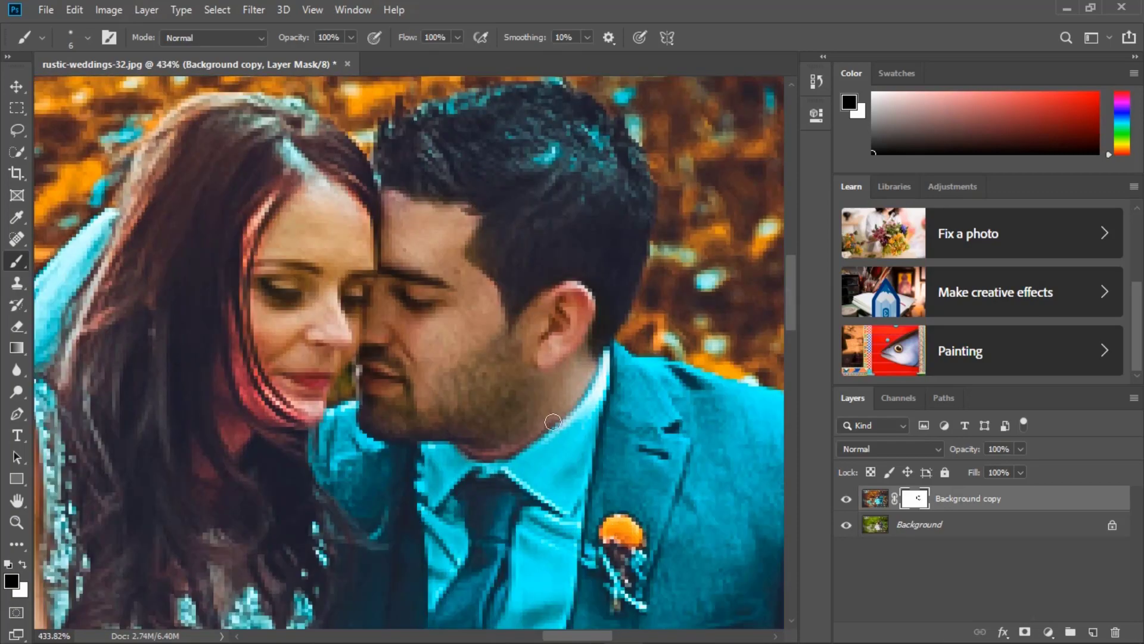
scroll(46, 396, down, 2)
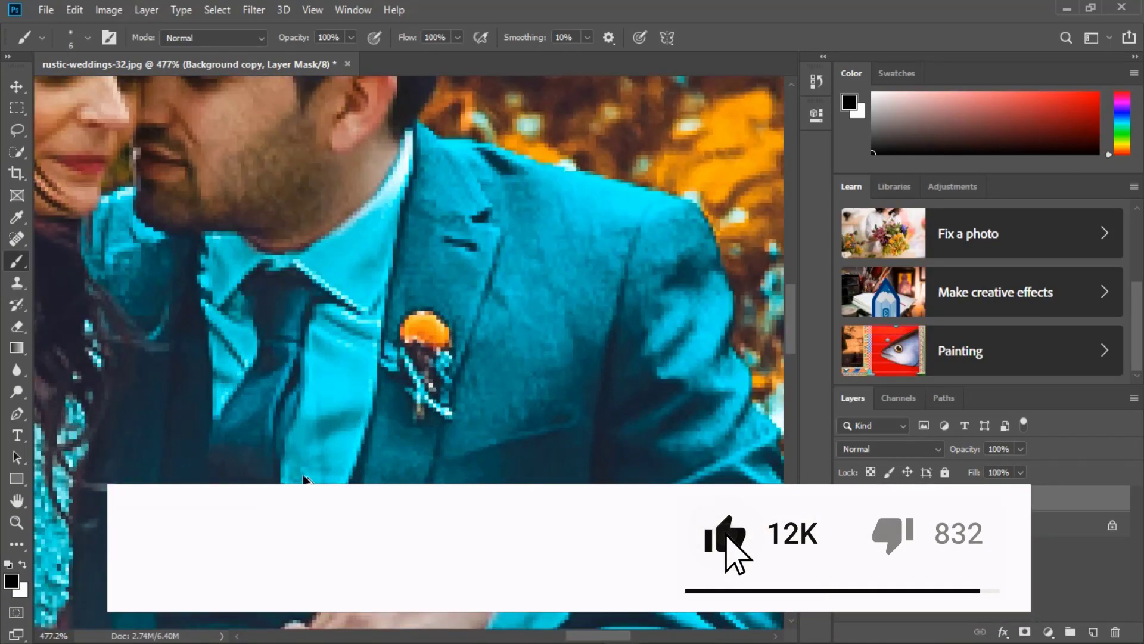
mouse_move(352, 324)
mouse_down()
mouse_move(342, 453)
mouse_move(292, 477)
mouse_up()
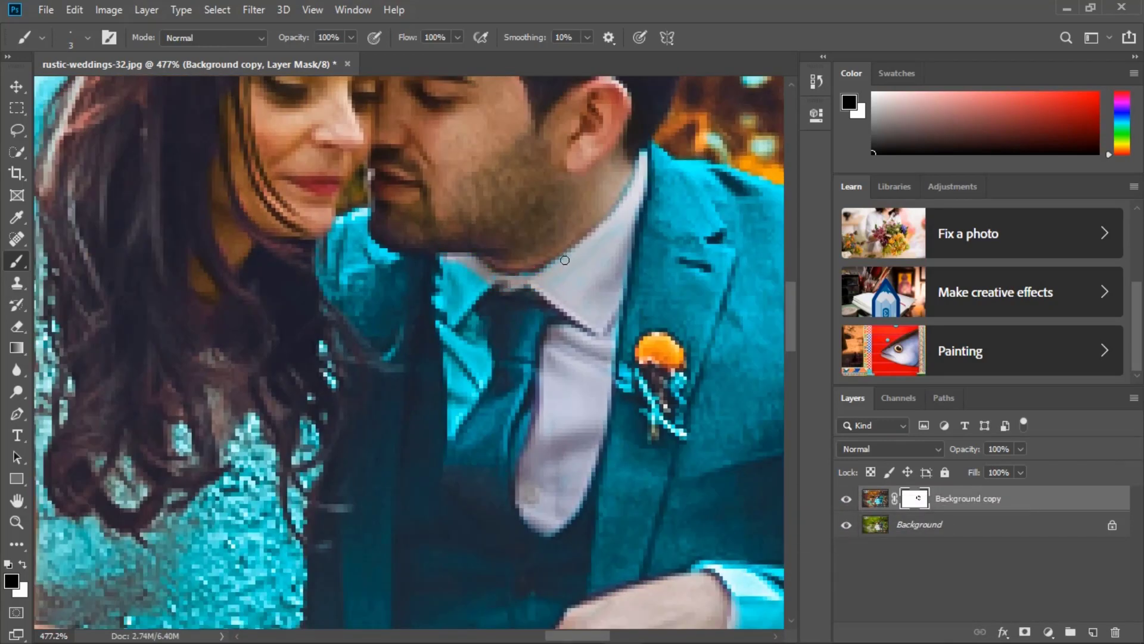
mouse_move(470, 280)
mouse_down()
mouse_move(454, 309)
mouse_move(470, 393)
mouse_up()
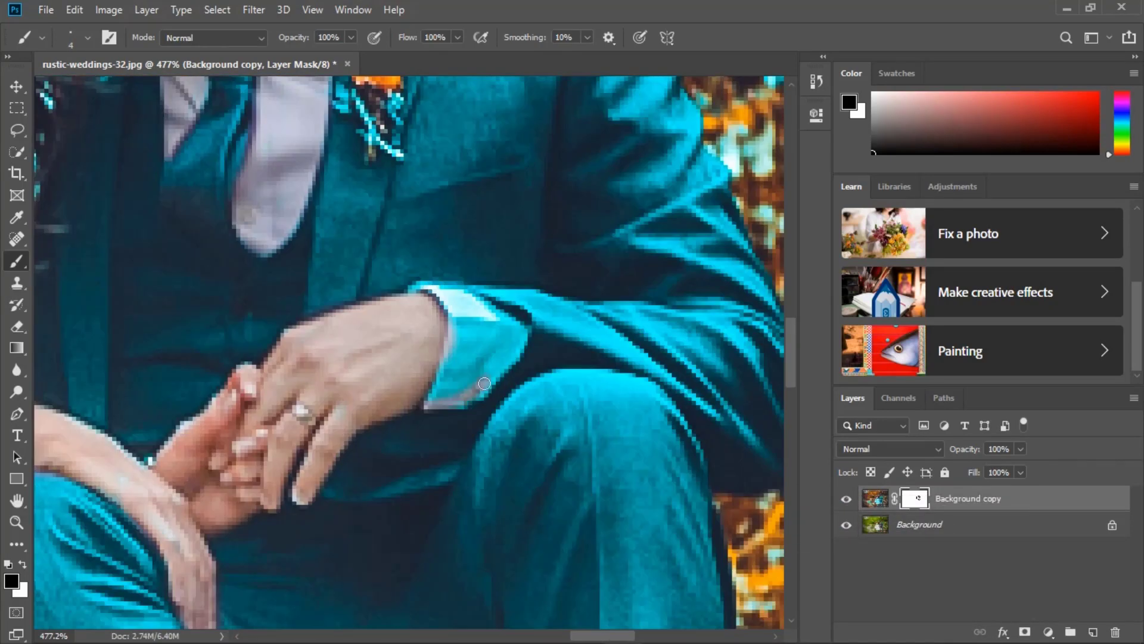
mouse_move(495, 298)
mouse_down()
mouse_move(459, 391)
mouse_move(471, 357)
mouse_up()
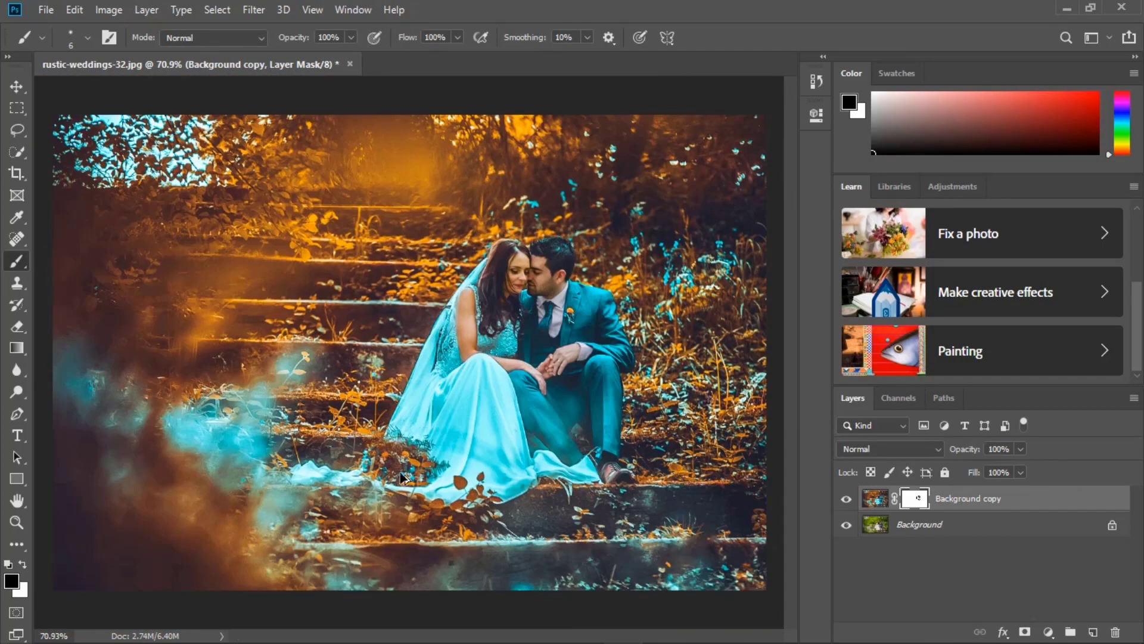
click(16, 86)
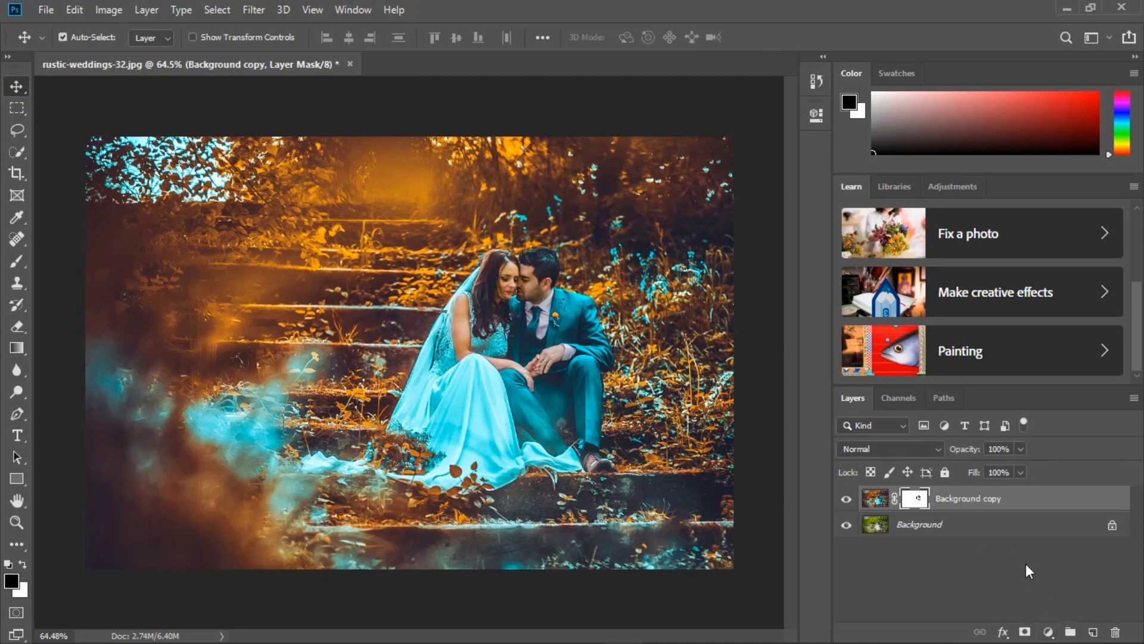
Add a Brightness/Contrast adjustment layer directly above the Background layer and set its brightness to 27.
click(1016, 531)
click(1048, 632)
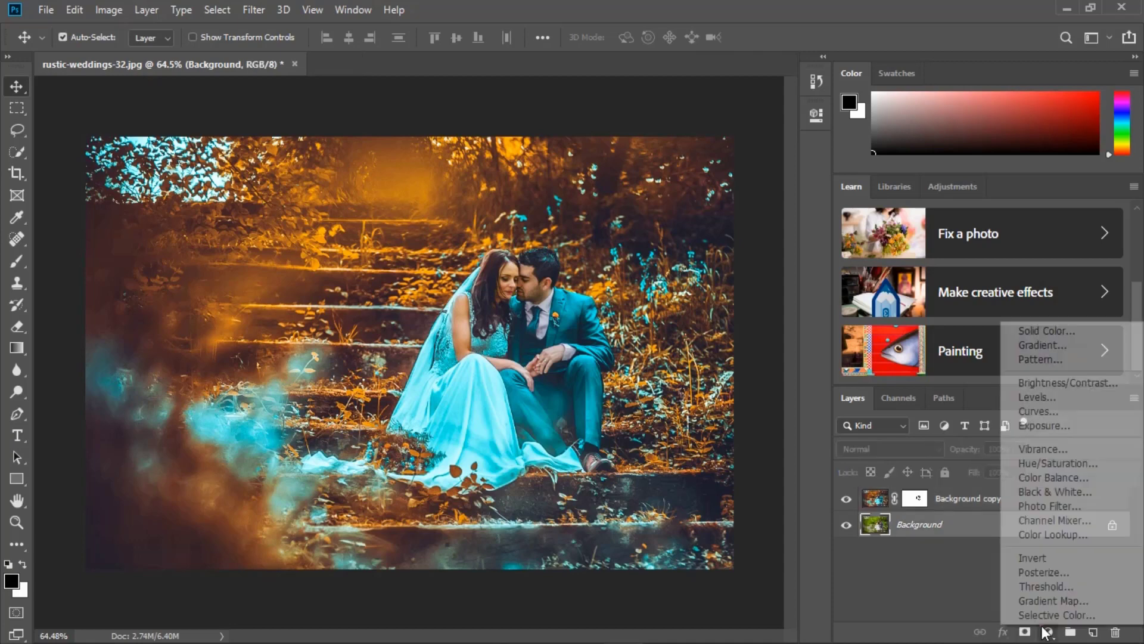
click(1067, 384)
drag(673, 210, 689, 210)
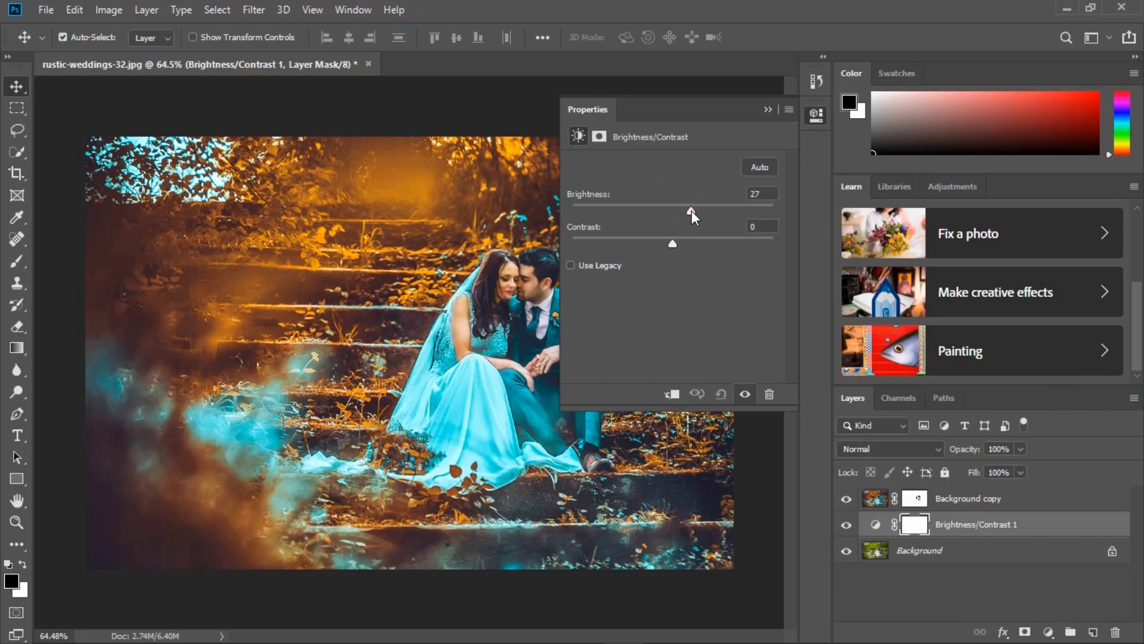
click(768, 109)
Compare the couple's skin with the Brightness/Contrast layer off and on, and stamp all visible layers into a new top layer.
drag(500, 360, 694, 351)
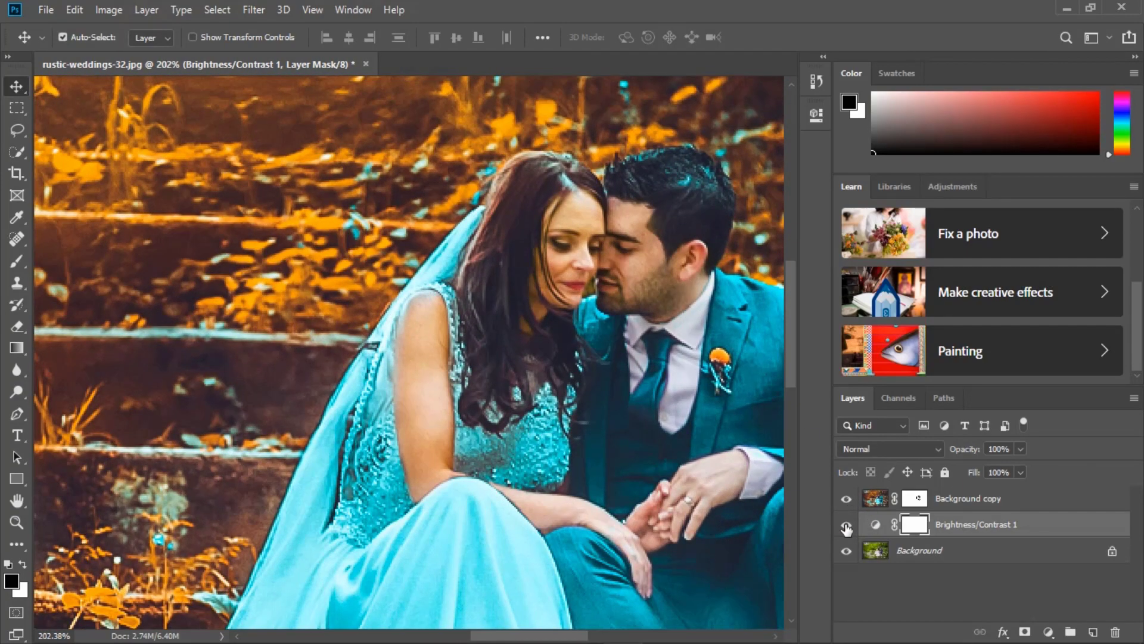
click(846, 527)
click(846, 527)
key(ctrl+shift+alt+e)
key(ctrl+0)
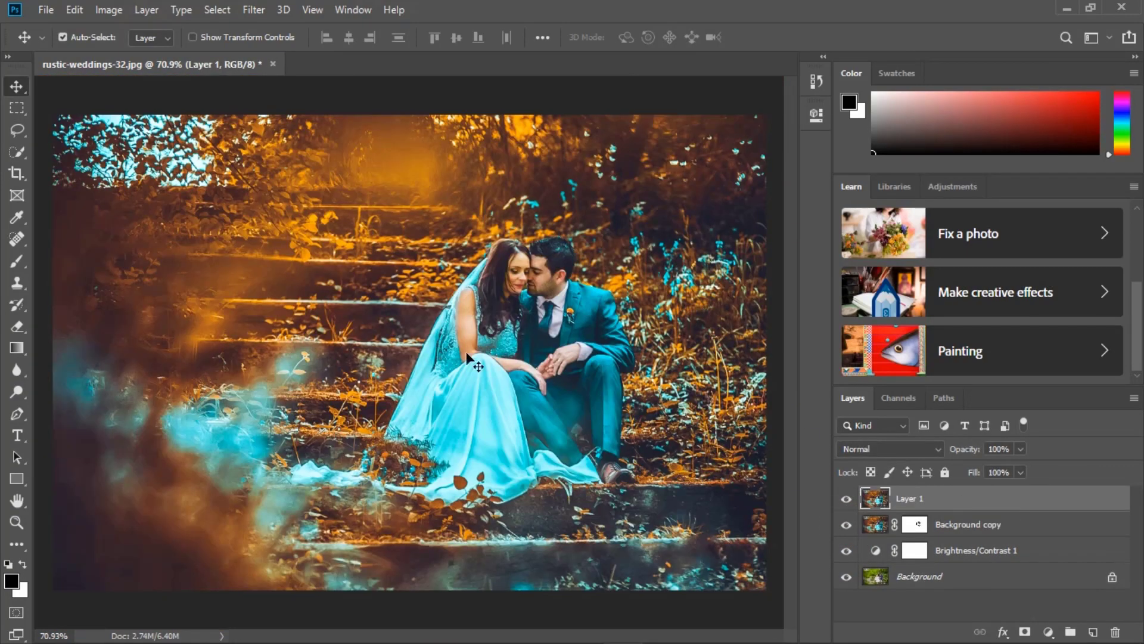